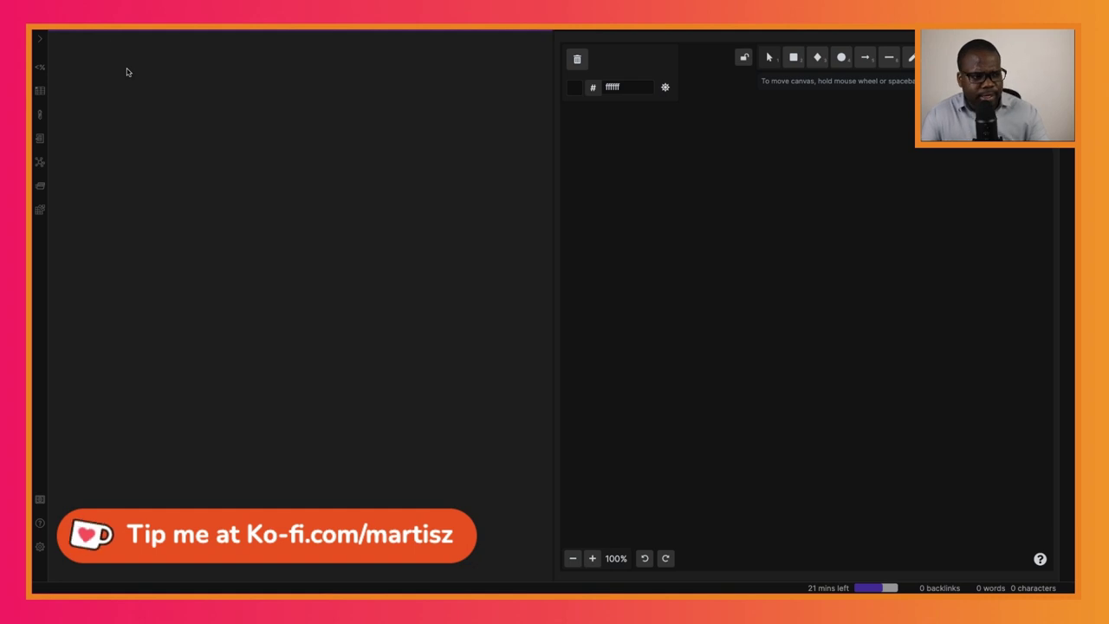
# Sketch freehand on the drawing canvas a letter A, a page outline with three text lines, and a small C-shaped mark beside it.
pyautogui.click(713, 234)
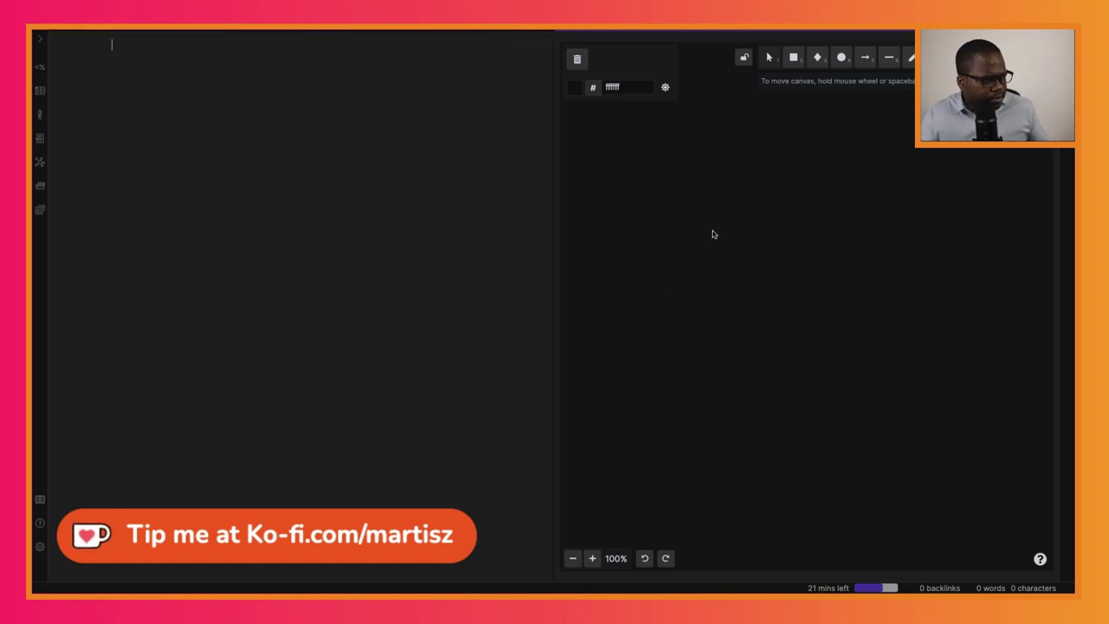
pyautogui.click(910, 57)
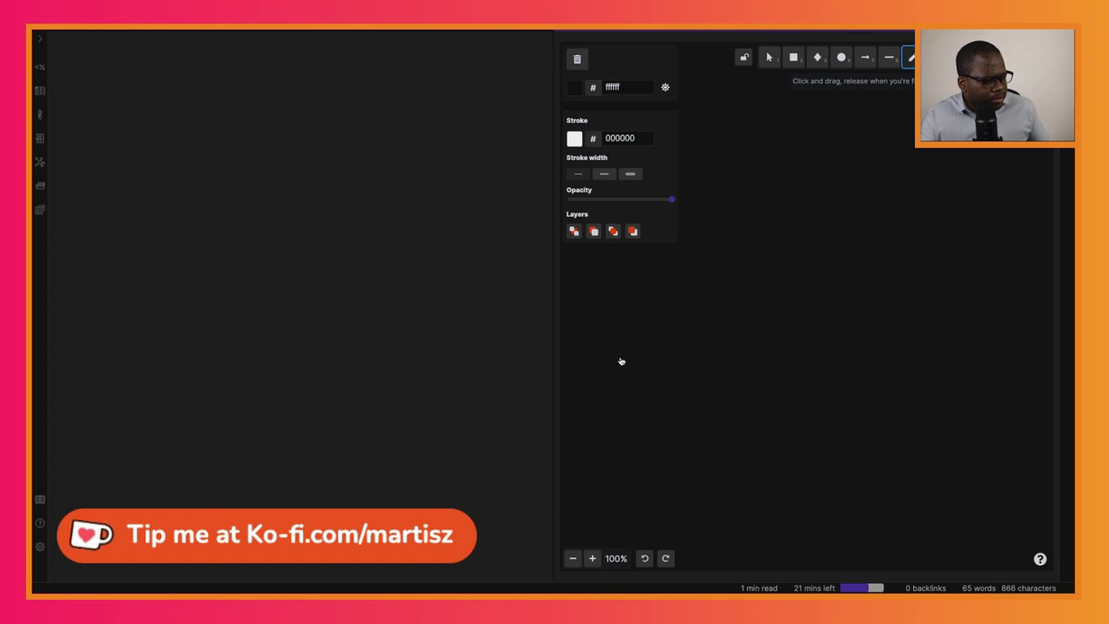
pyautogui.moveTo(627, 366)
pyautogui.mouseDown()
pyautogui.moveTo(653, 357)
pyautogui.moveTo(635, 343)
pyautogui.mouseUp()
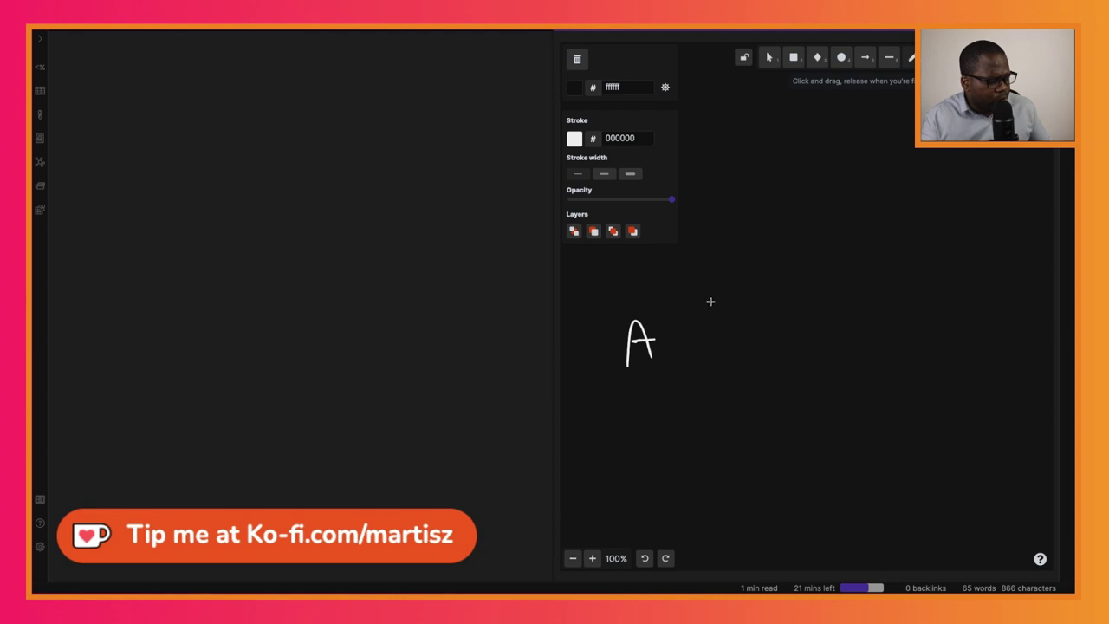
pyautogui.moveTo(709, 295); pyautogui.dragTo(762, 292)
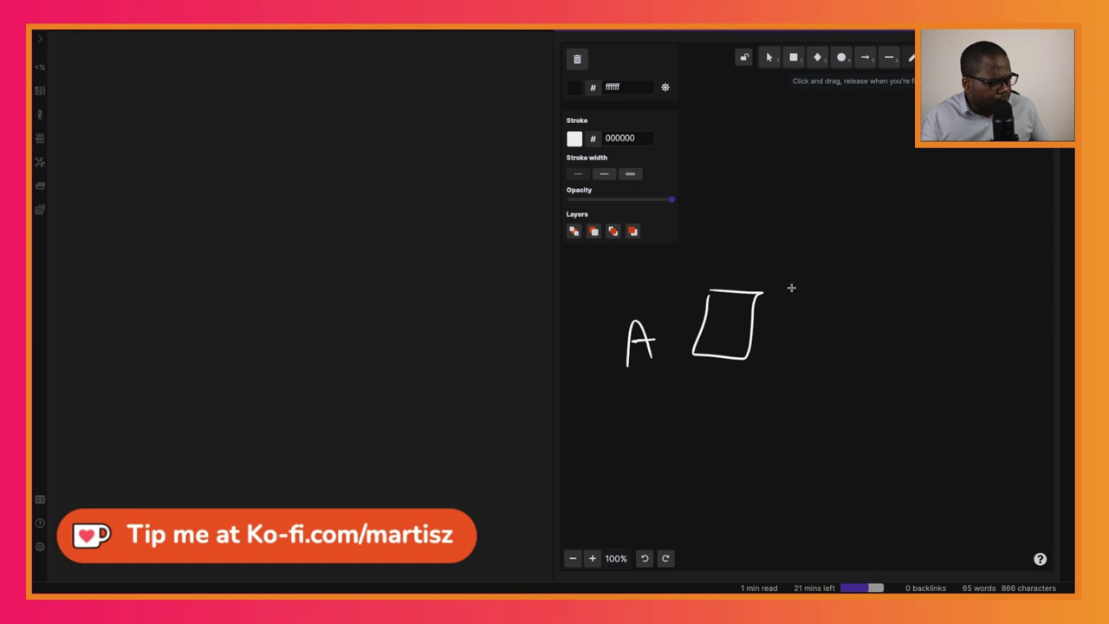
pyautogui.moveTo(791, 288); pyautogui.dragTo(802, 301)
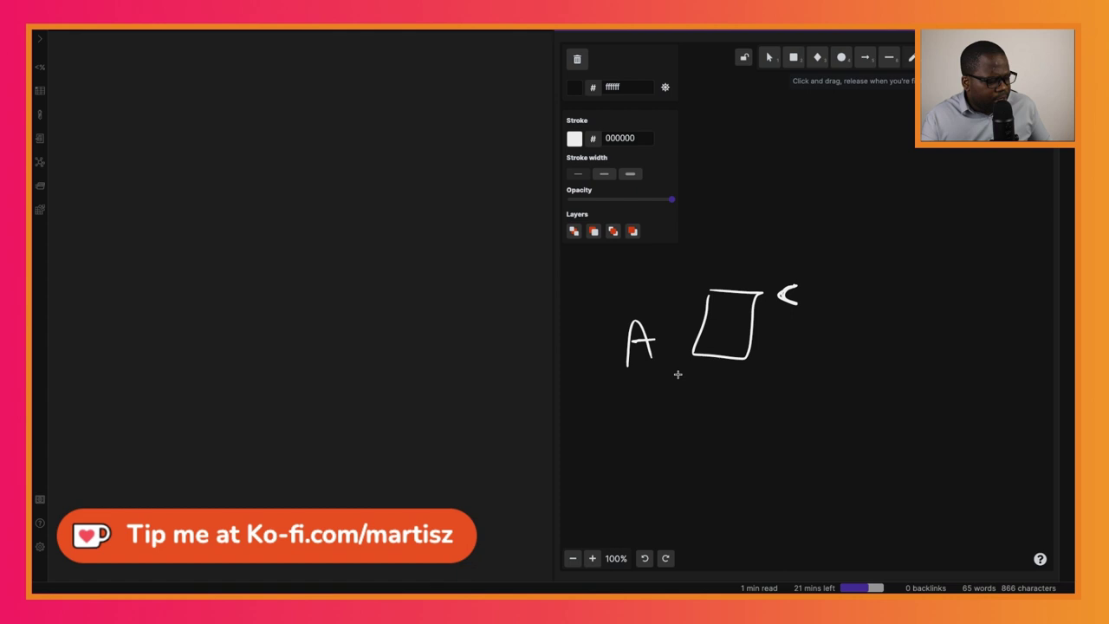
pyautogui.moveTo(717, 304)
pyautogui.mouseDown()
pyautogui.moveTo(744, 302)
pyautogui.moveTo(739, 335)
pyautogui.mouseUp()
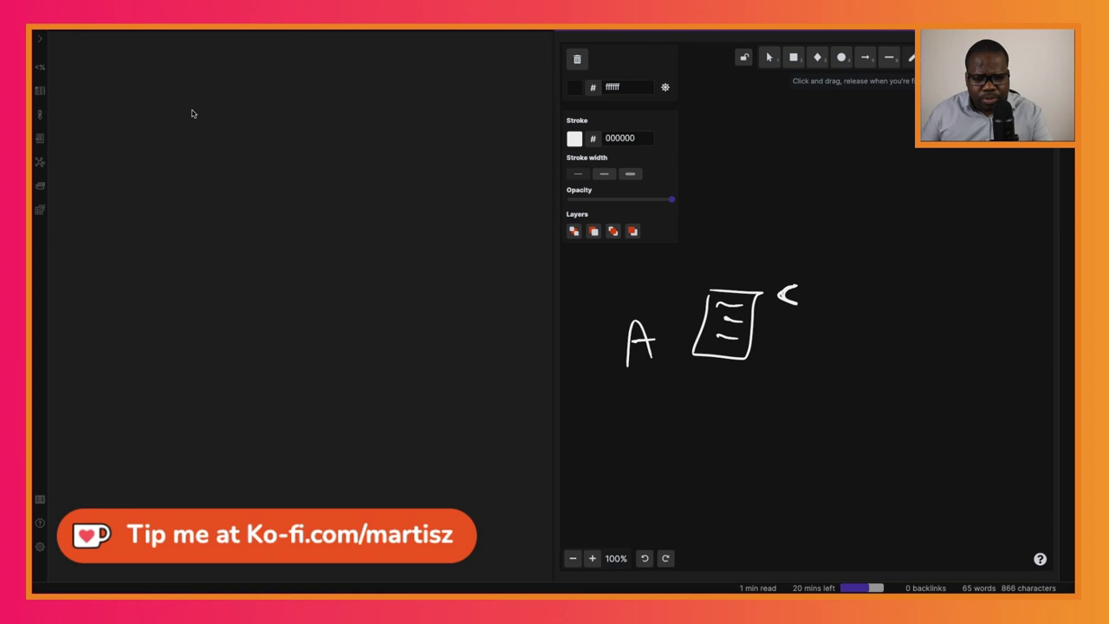
pyautogui.click(201, 70)
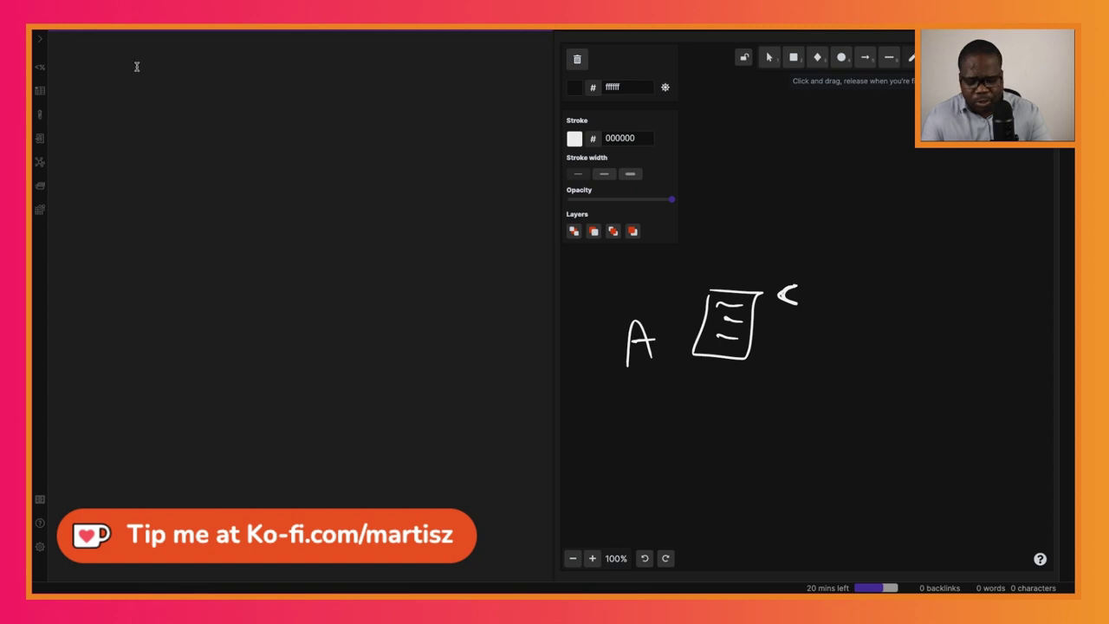
pyautogui.write('[Your Name] [Your title] [Phone number] [Email]   www.martisz.bio.link')
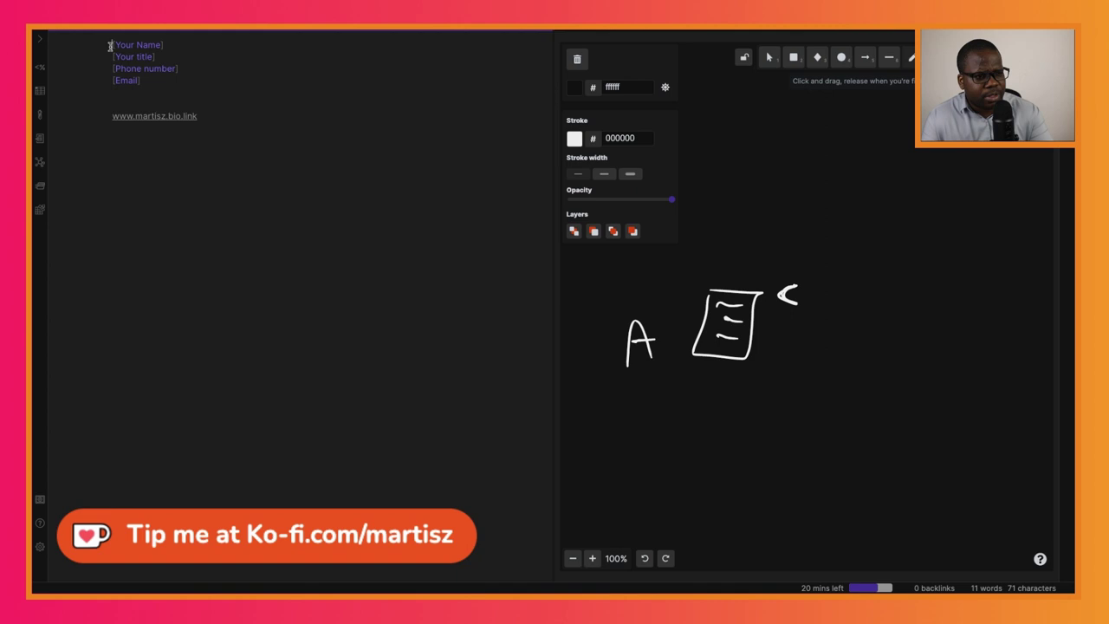
pyautogui.press('Return')
pyautogui.press('Return')
pyautogui.press('Return')
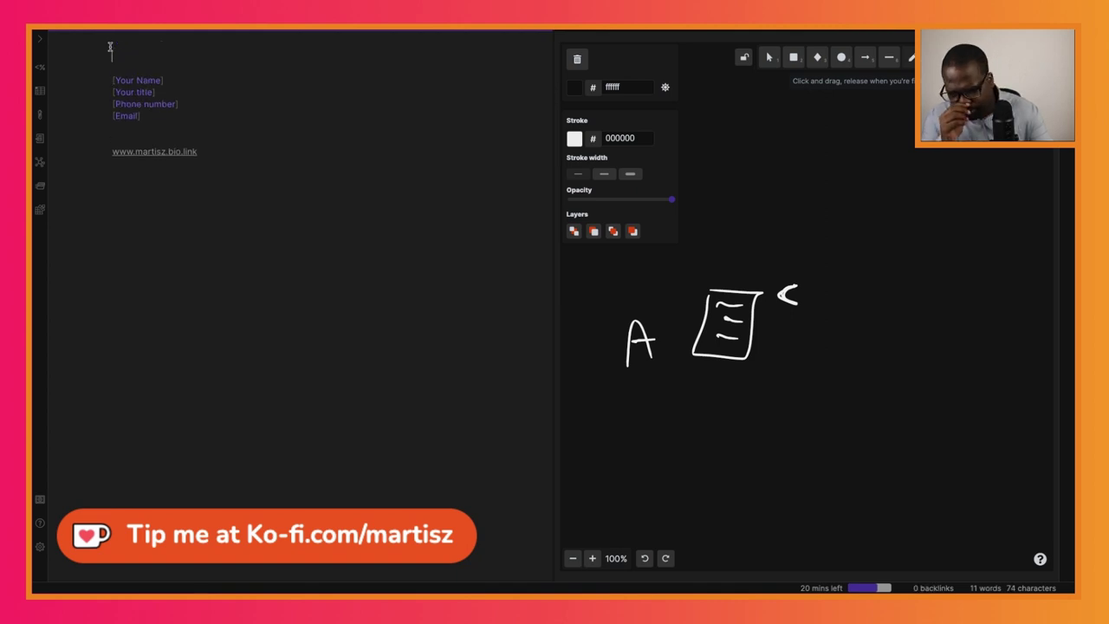
pyautogui.press('Return')
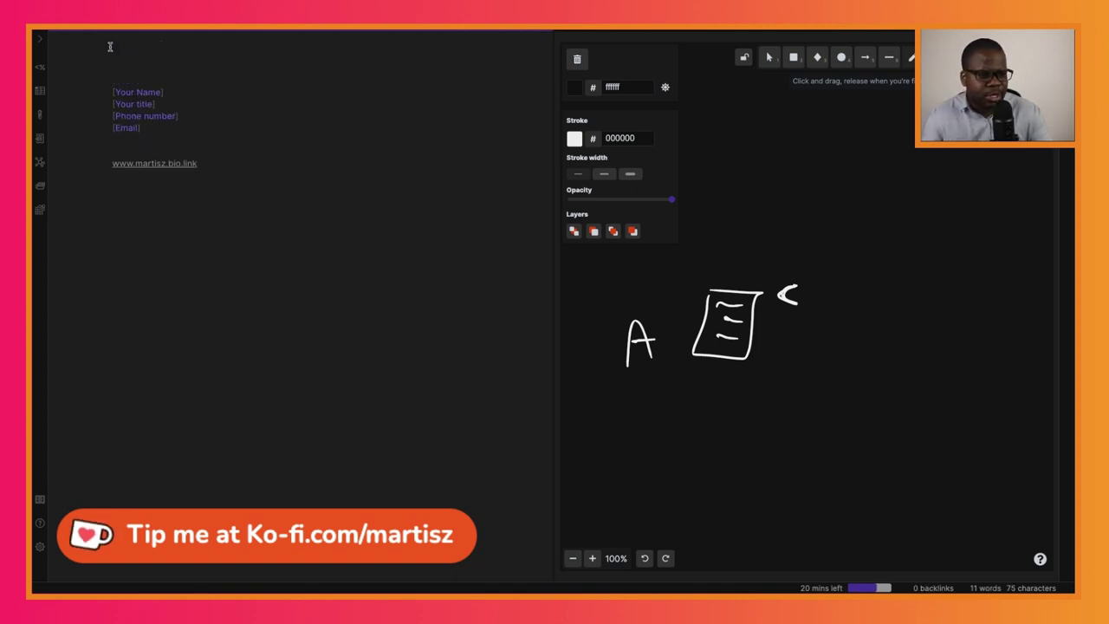
pyautogui.write('Sincerely')
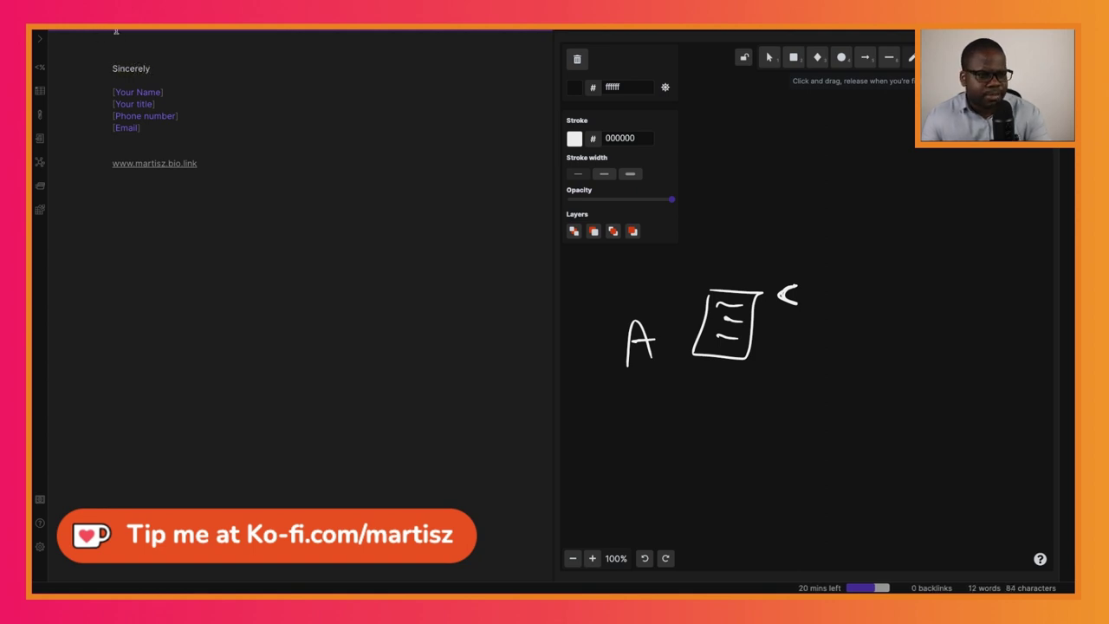
pyautogui.write(',')
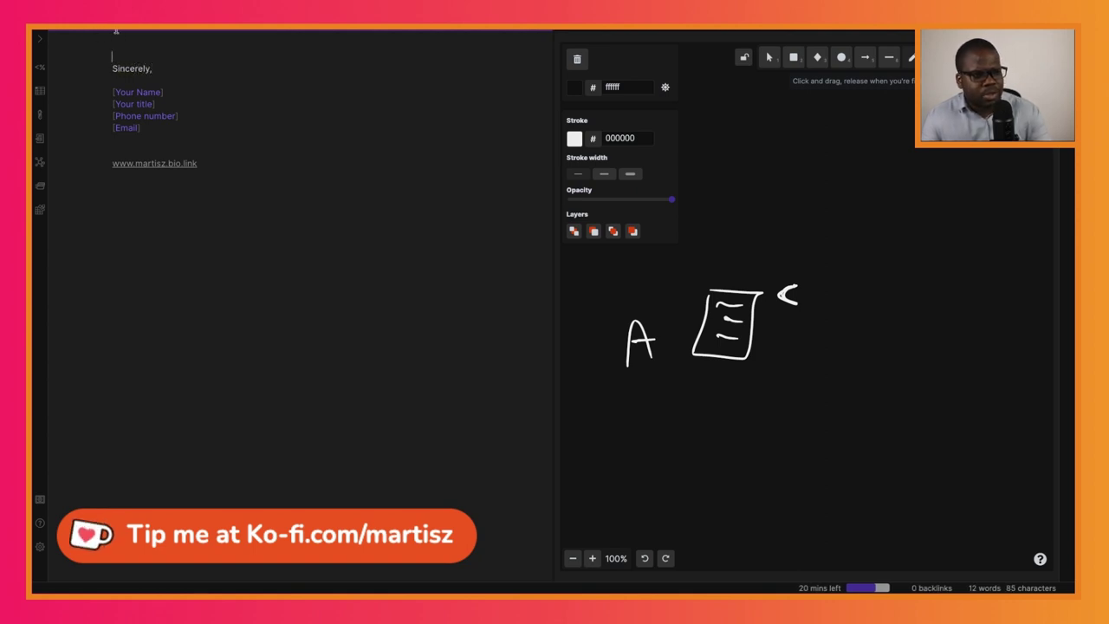
# Add a level-one Markdown heading "Subject" on the line above the closing.
pyautogui.click(121, 37)
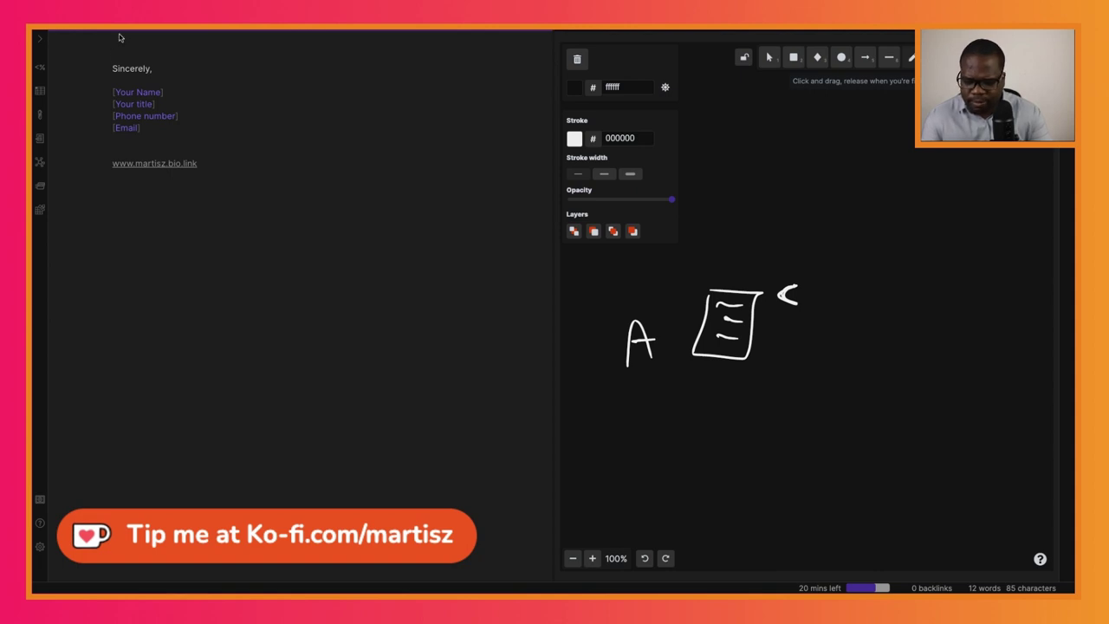
pyautogui.write('##')
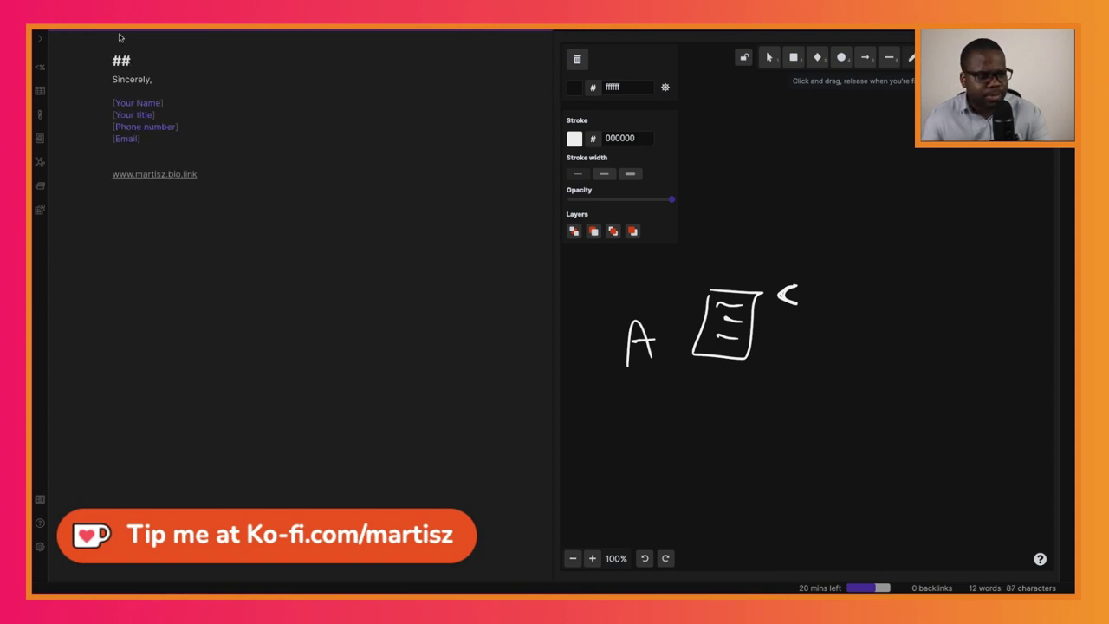
pyautogui.press('BackSpace')
pyautogui.write('S')
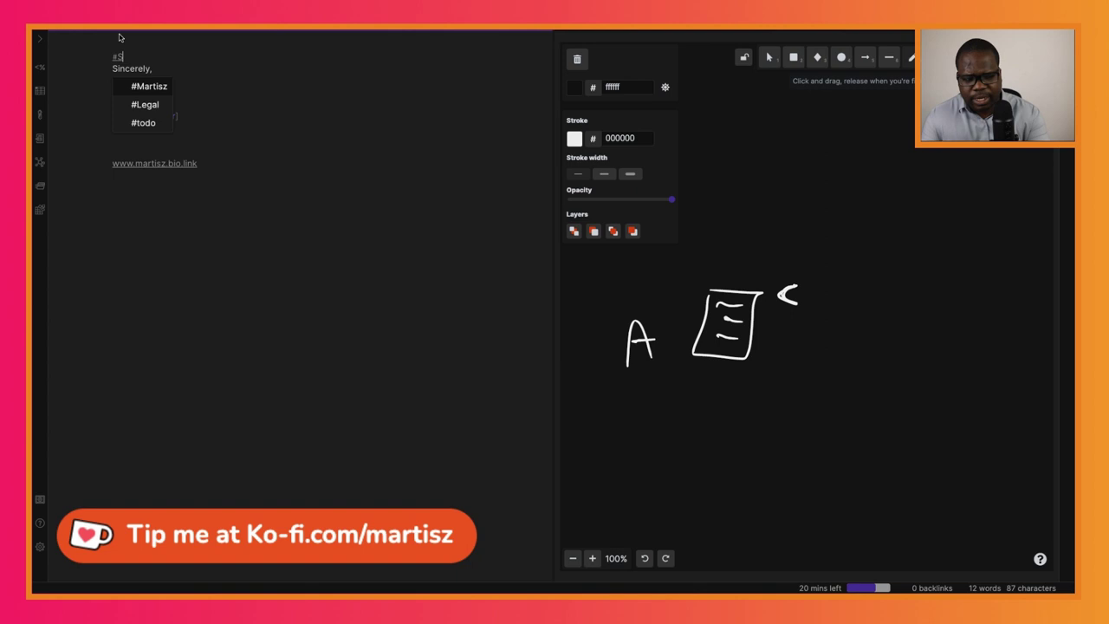
pyautogui.write('ubjece')
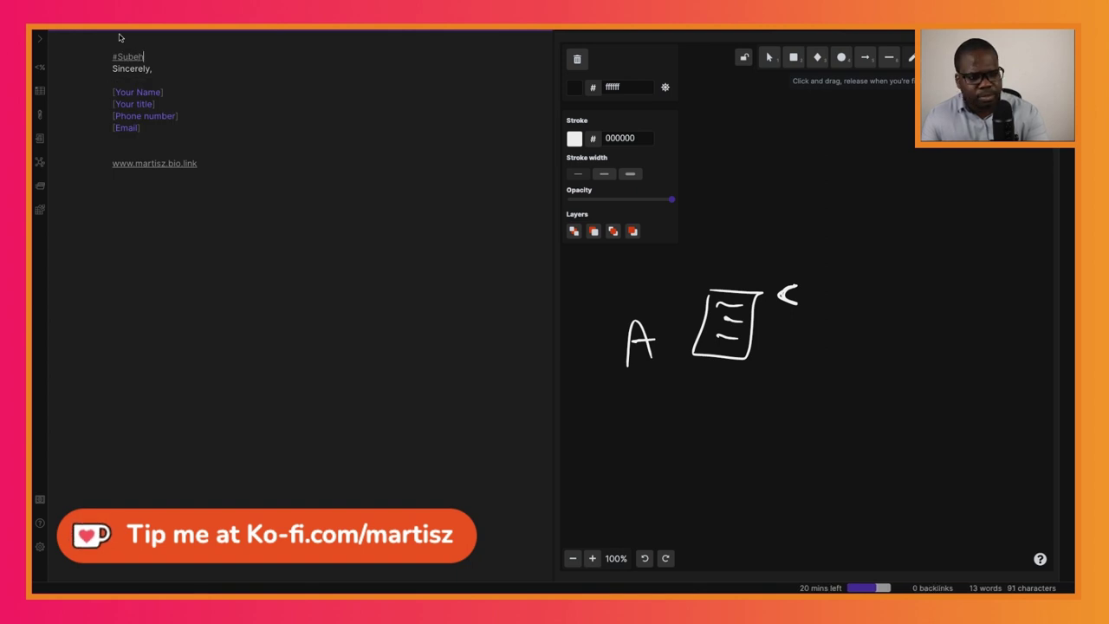
pyautogui.press('BackSpace')
pyautogui.press('BackSpace')
pyautogui.press('BackSpace')
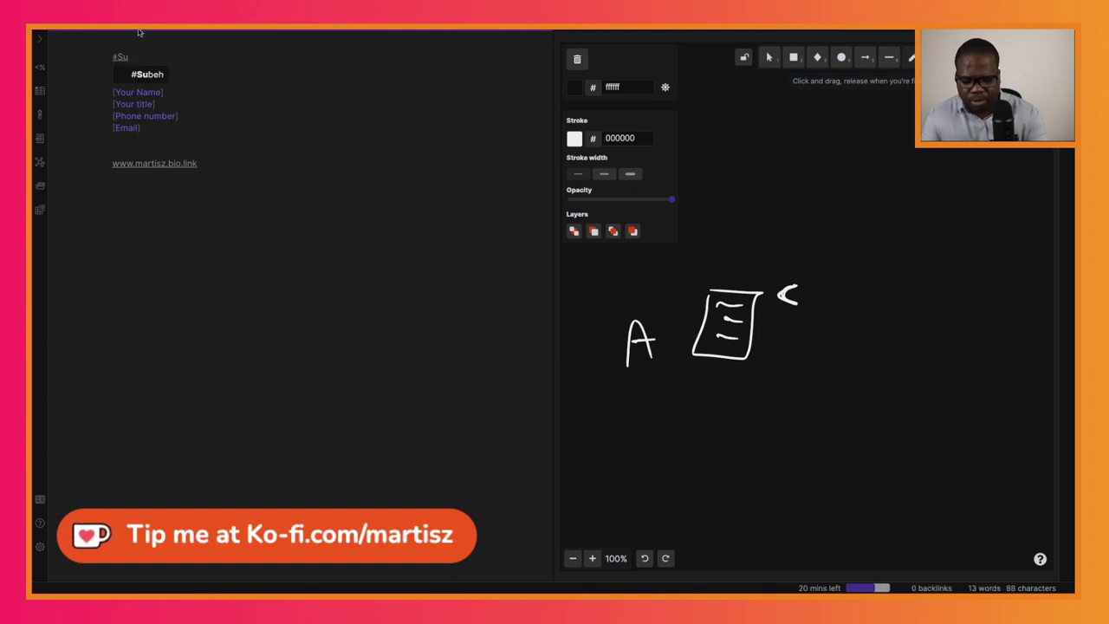
pyautogui.write('bject')
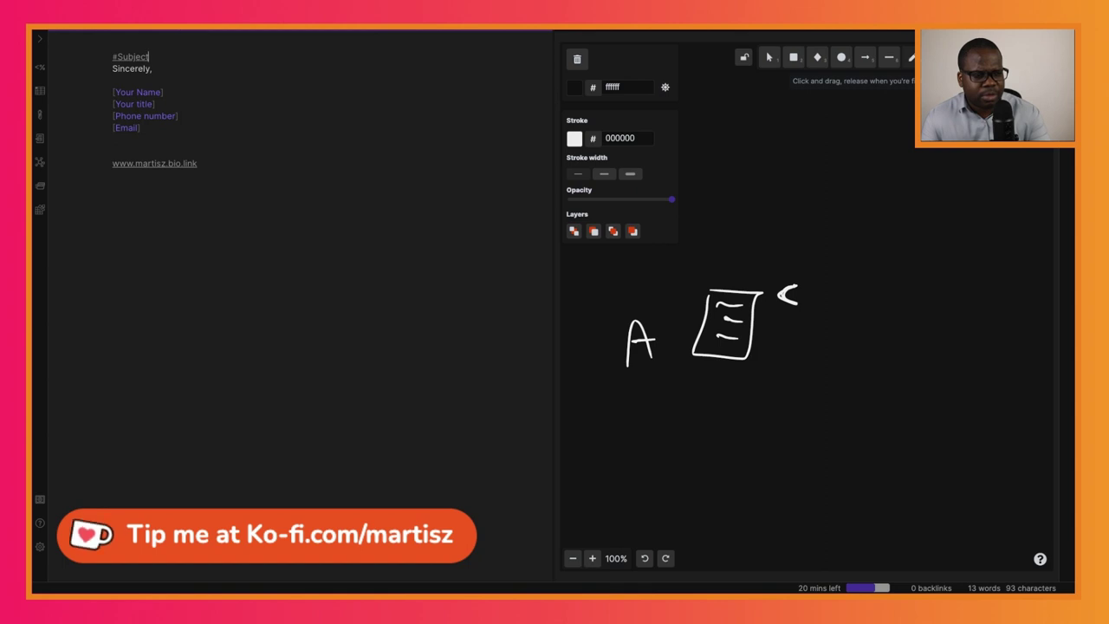
pyautogui.click(128, 56)
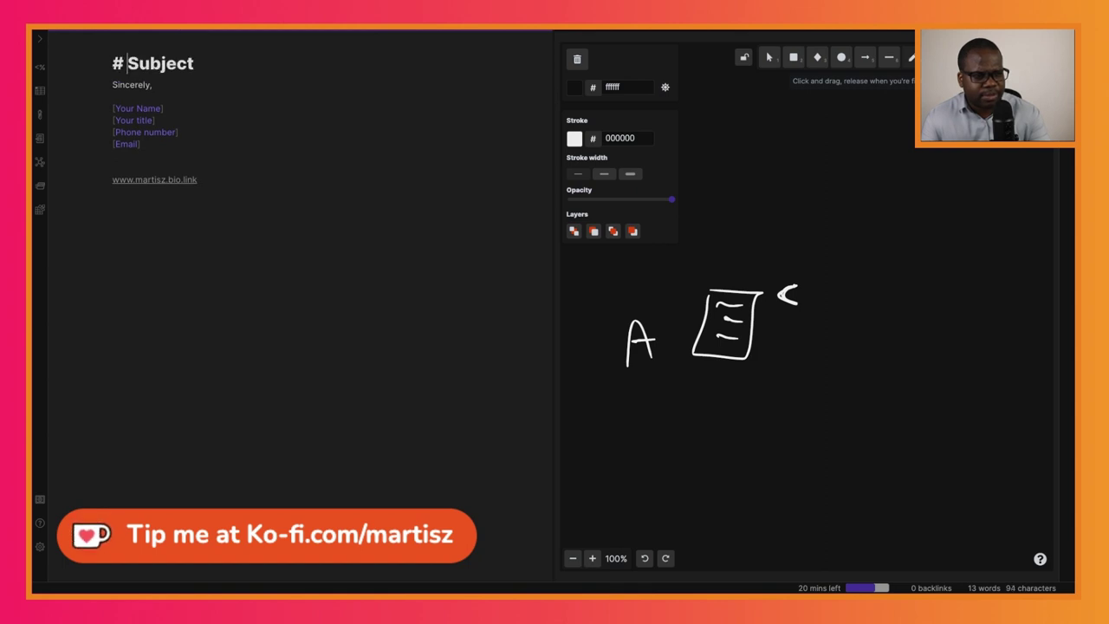
# Extend the heading so that it reads "Subject: Costa quotation [product]".
pyautogui.press('Right')
pyautogui.press('Right')
pyautogui.press('Right')
pyautogui.press('Right')
pyautogui.press('Right')
pyautogui.press('Right')
pyautogui.press('Right')
pyautogui.press('Down')
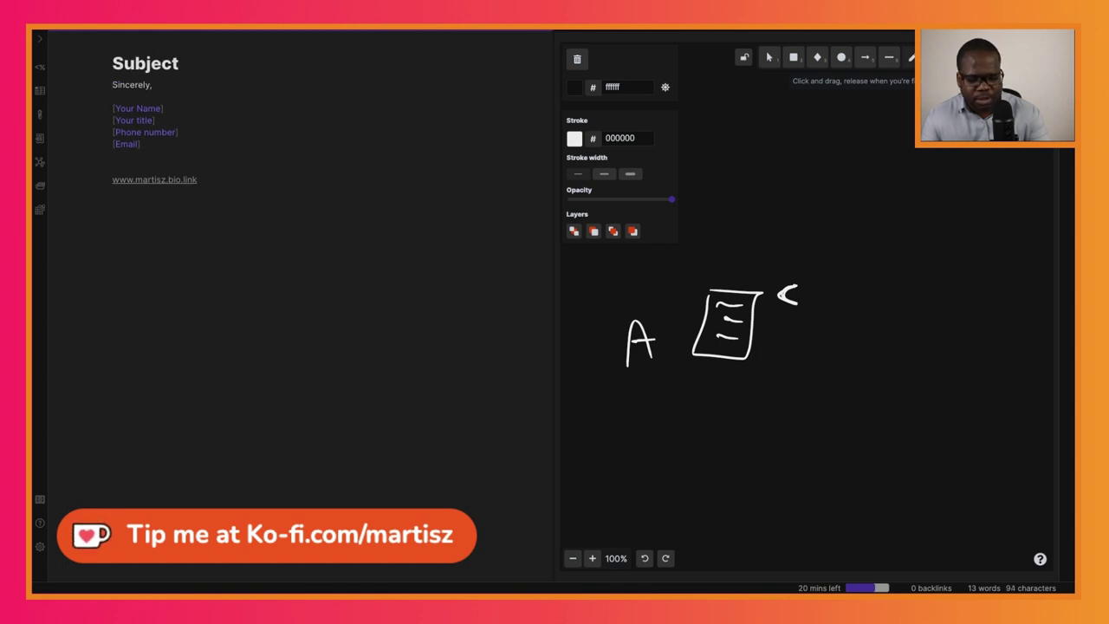
pyautogui.press('Up')
pyautogui.write(': ')
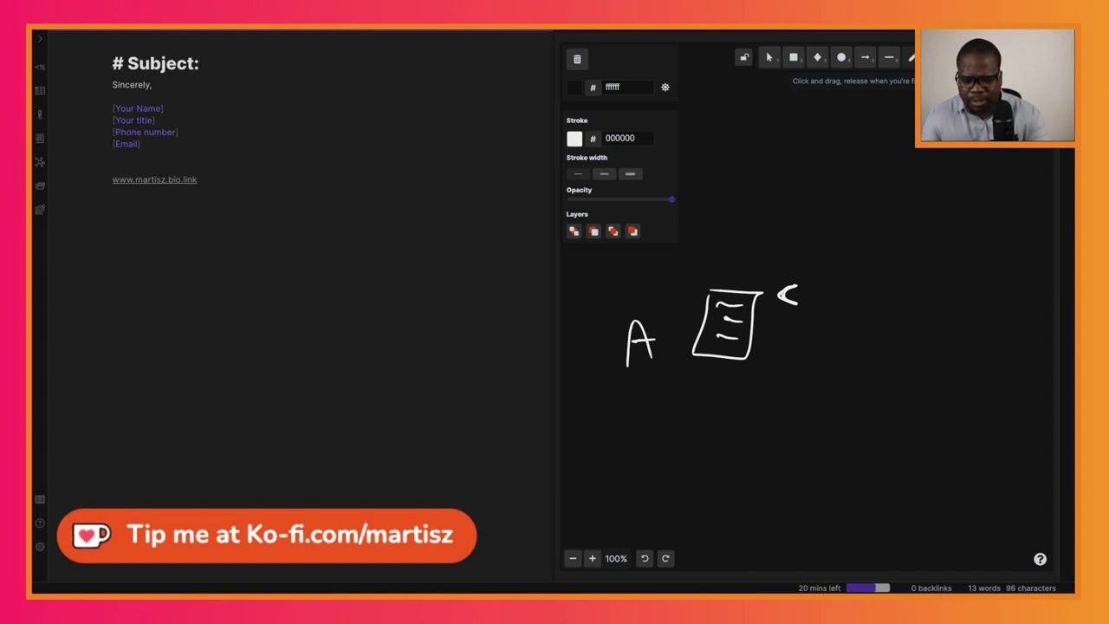
pyautogui.write('Costa ')
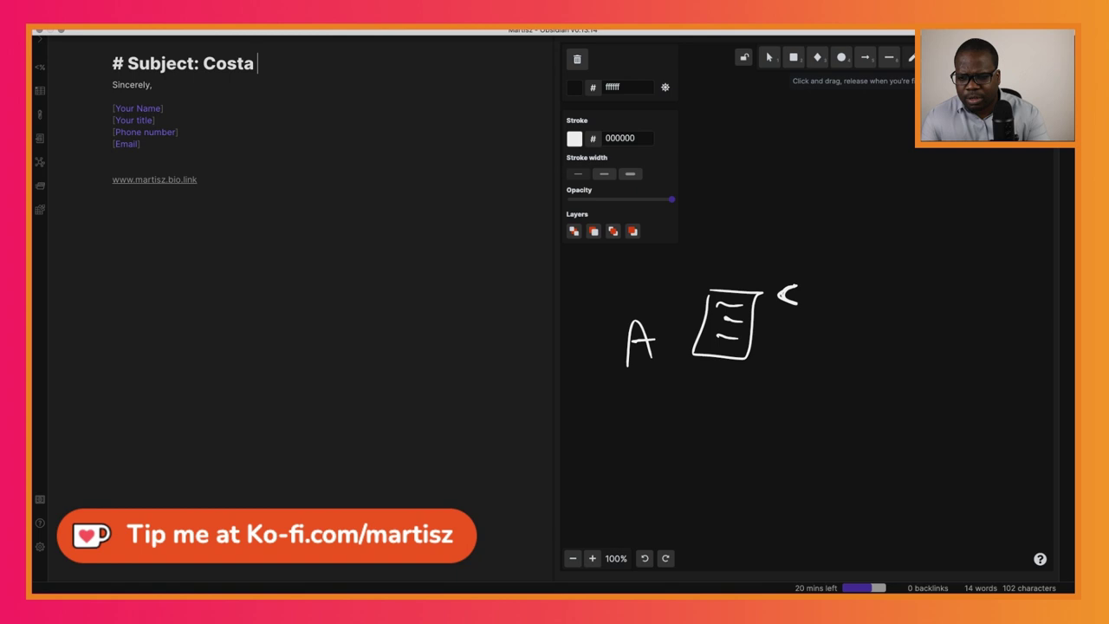
pyautogui.write('ququ')
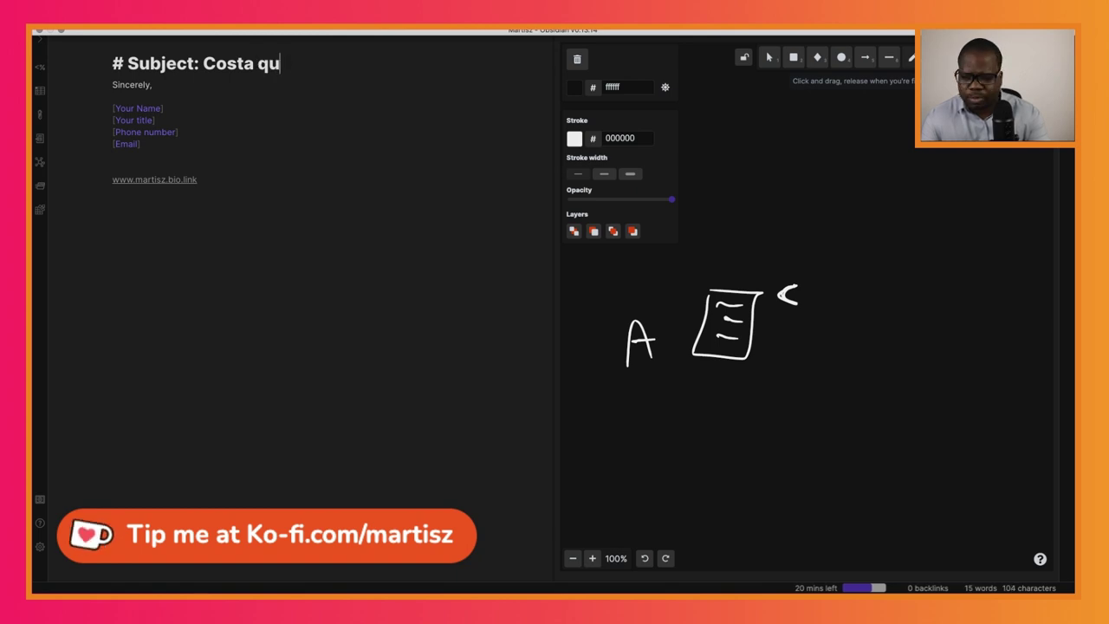
pyautogui.write('otation')
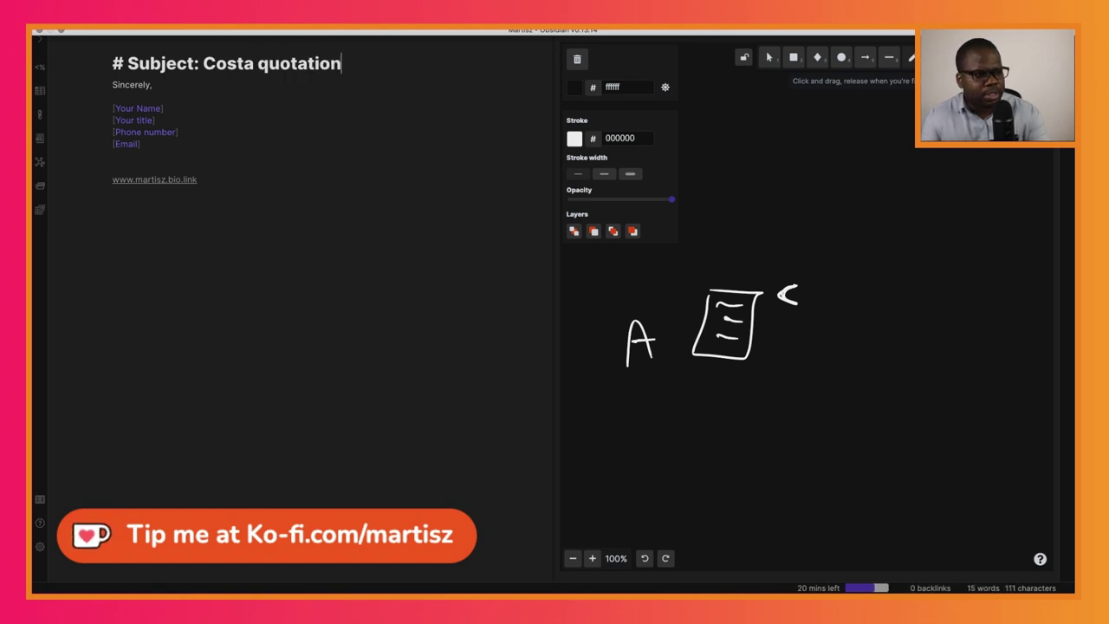
pyautogui.write(' [')
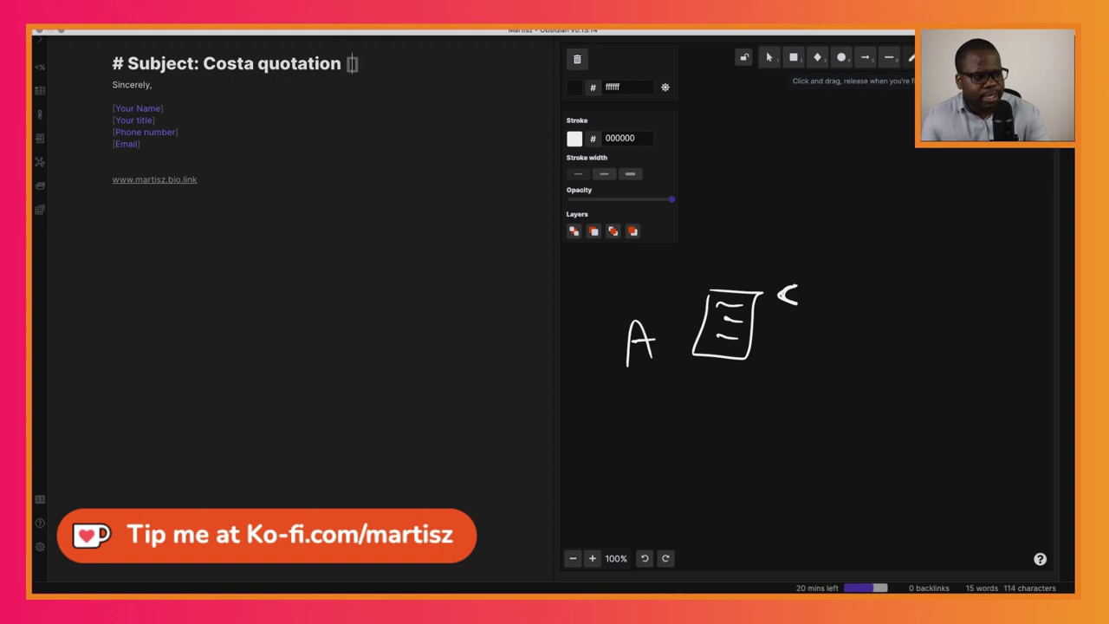
pyautogui.write(' [product')
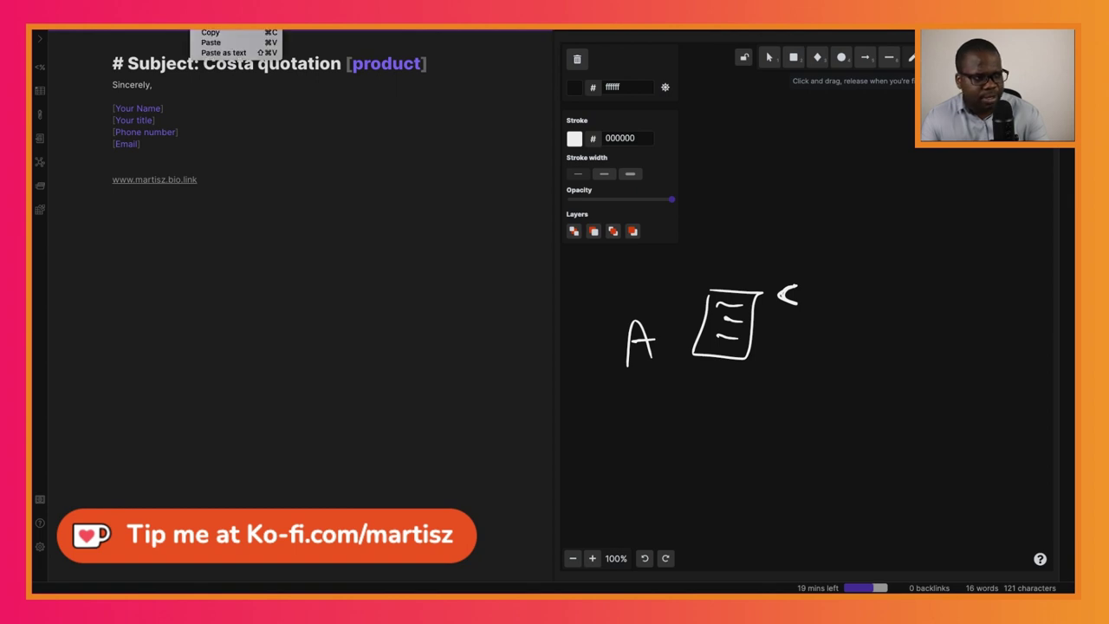
# Change the placeholder in the subject heading to [product/service].
pyautogui.click(422, 63)
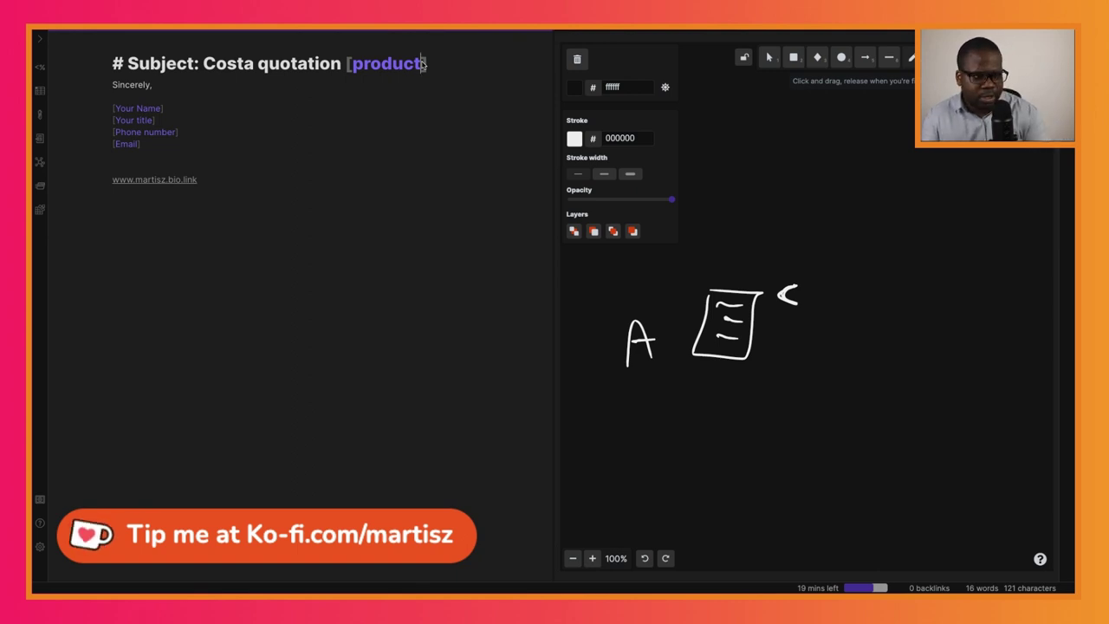
pyautogui.write('/services')
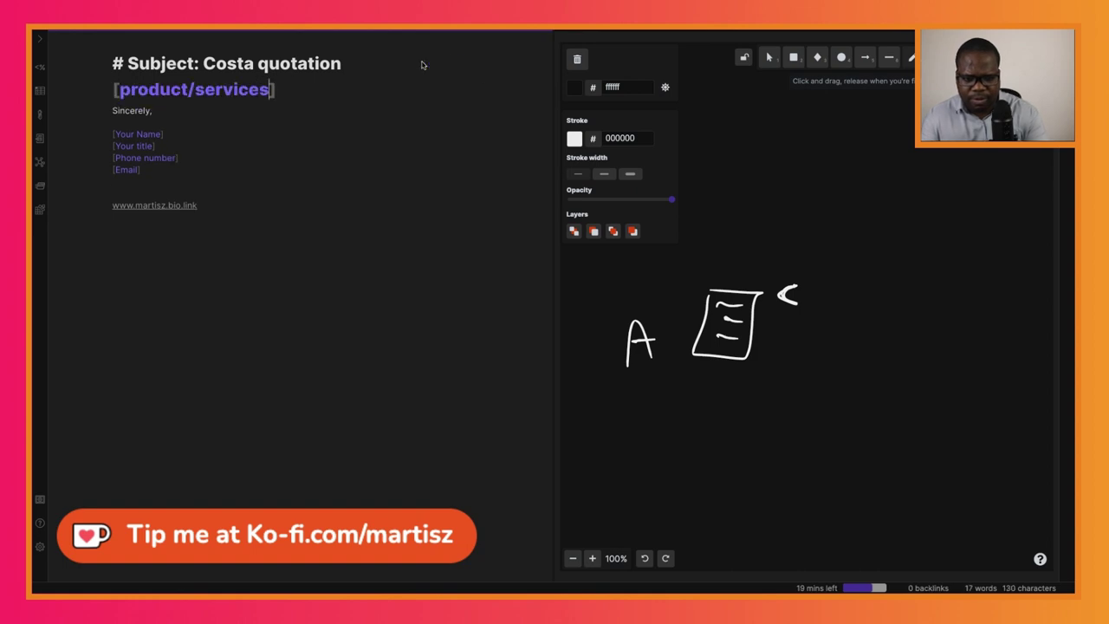
pyautogui.press('BackSpace')
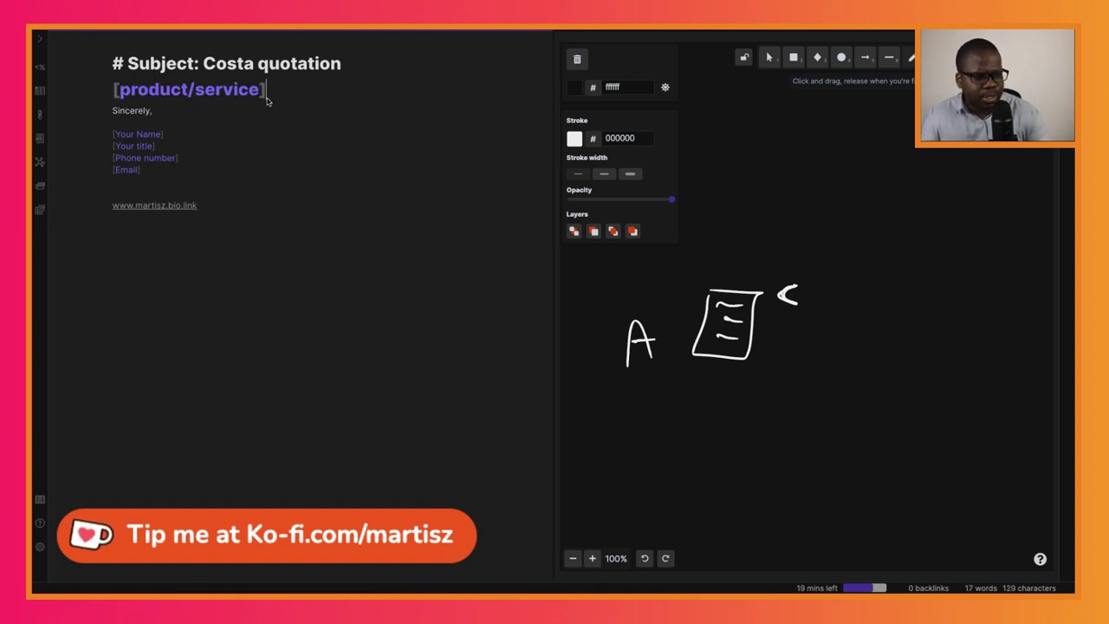
# Add the greeting "Dear [name]," below the subject heading, followed by a new line.
pyautogui.press('Return')
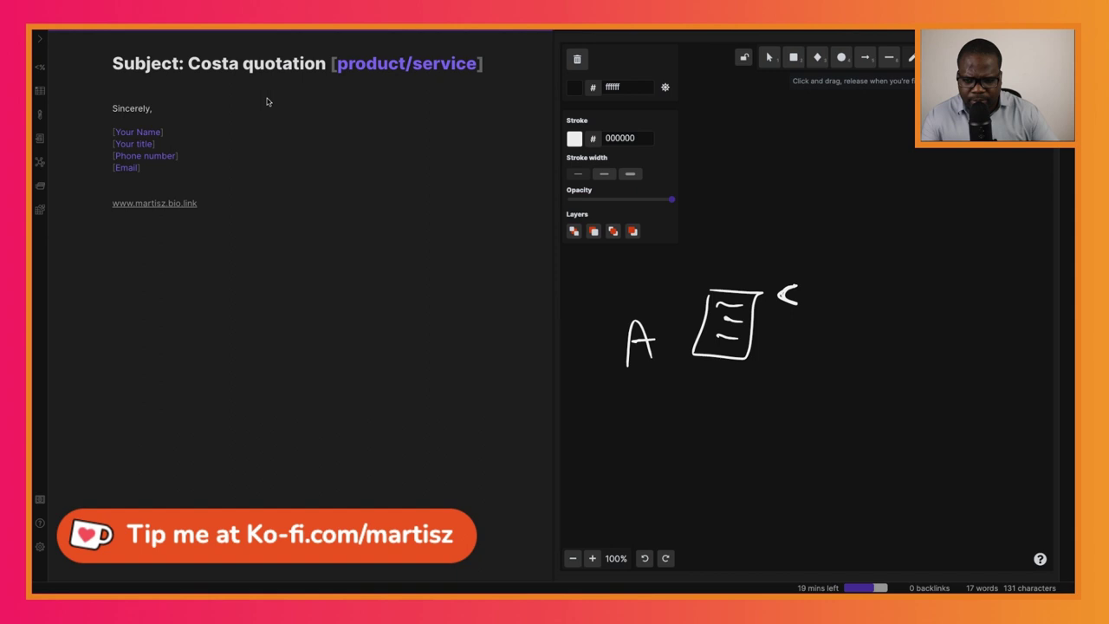
pyautogui.write('De')
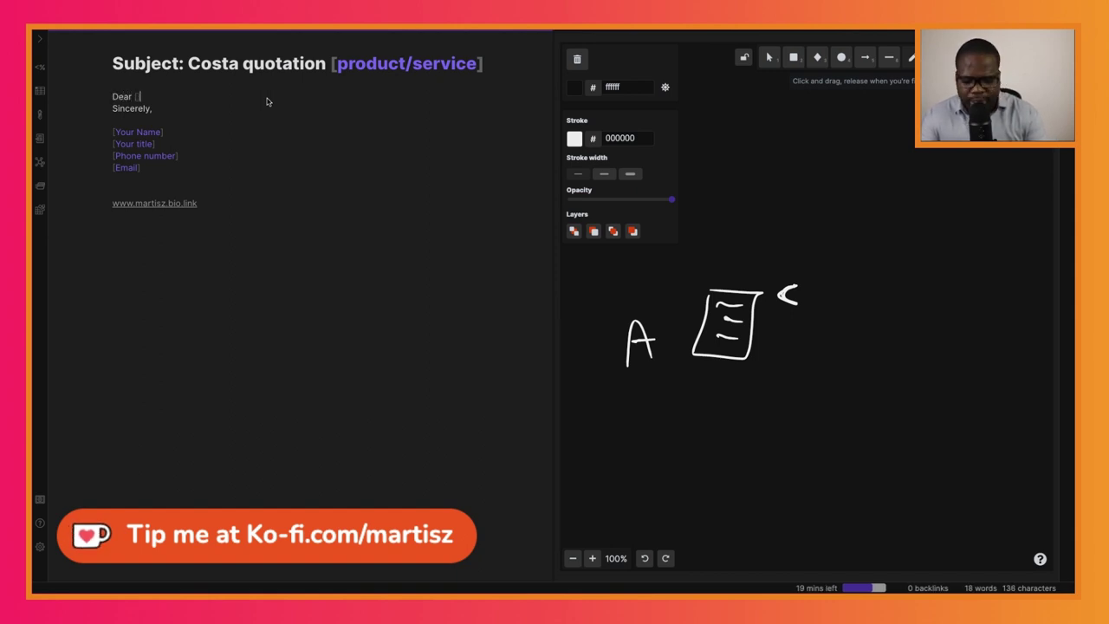
pyautogui.write('ar [')
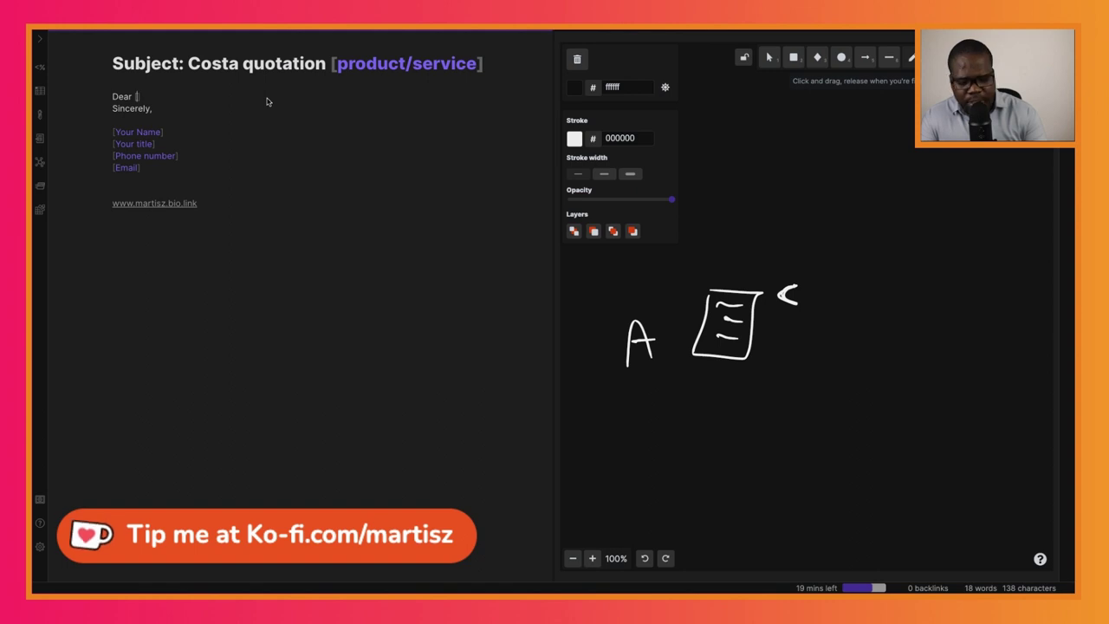
pyautogui.write('name]')
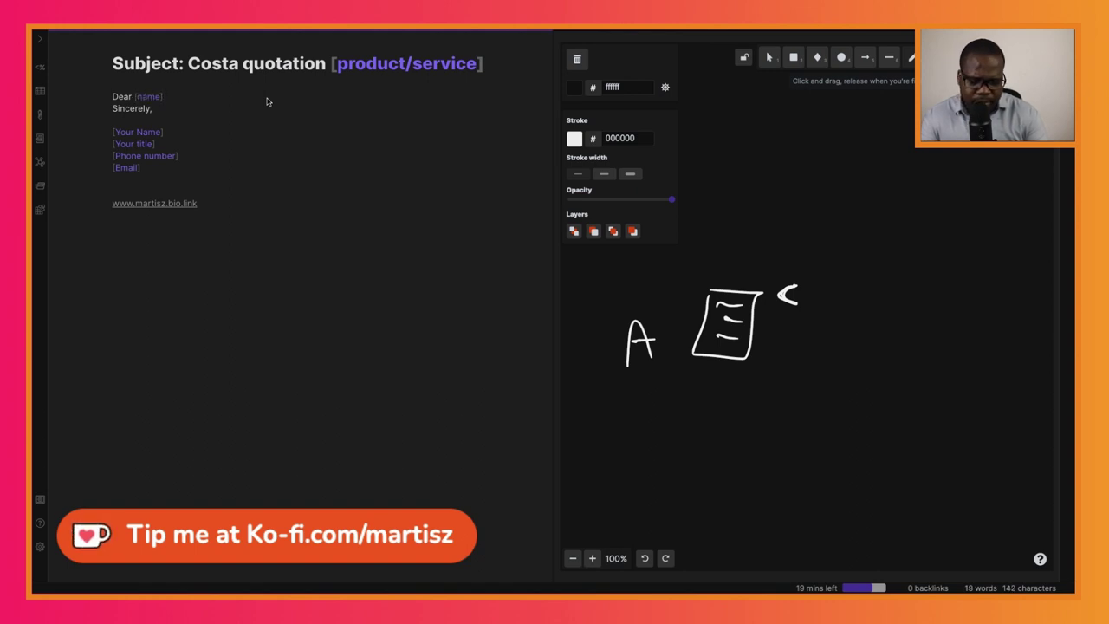
pyautogui.write(',')
pyautogui.press('Return')
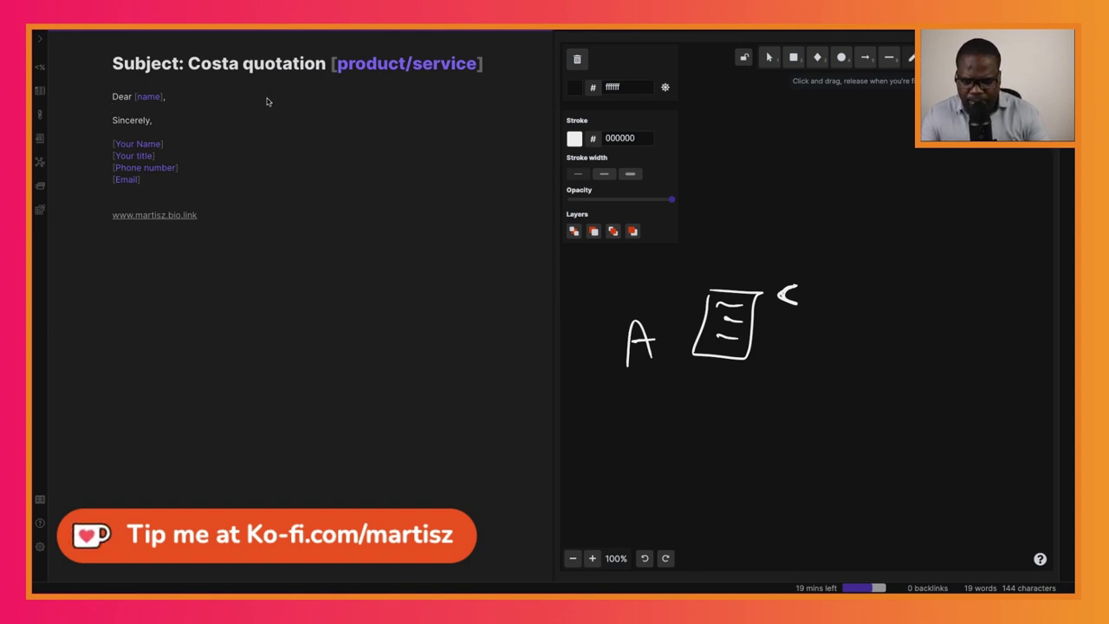
# Add the opening paragraph "As we discussed, here's a preliminary quotation for [Your producs/services] for [Your client]." below the greeting.
pyautogui.press('Return')
pyautogui.write('As we discussed  hre')
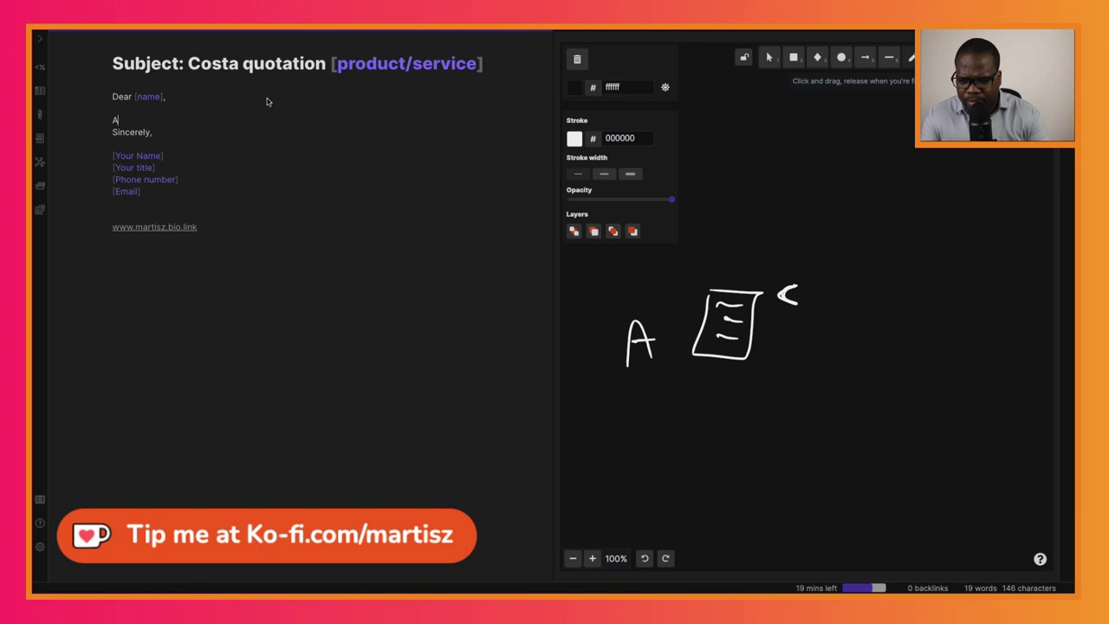
pyautogui.press('BackSpace')
pyautogui.press('BackSpace')
pyautogui.press('BackSpace')
pyautogui.press('BackSpace')
pyautogui.press('BackSpace')
pyautogui.write(',')
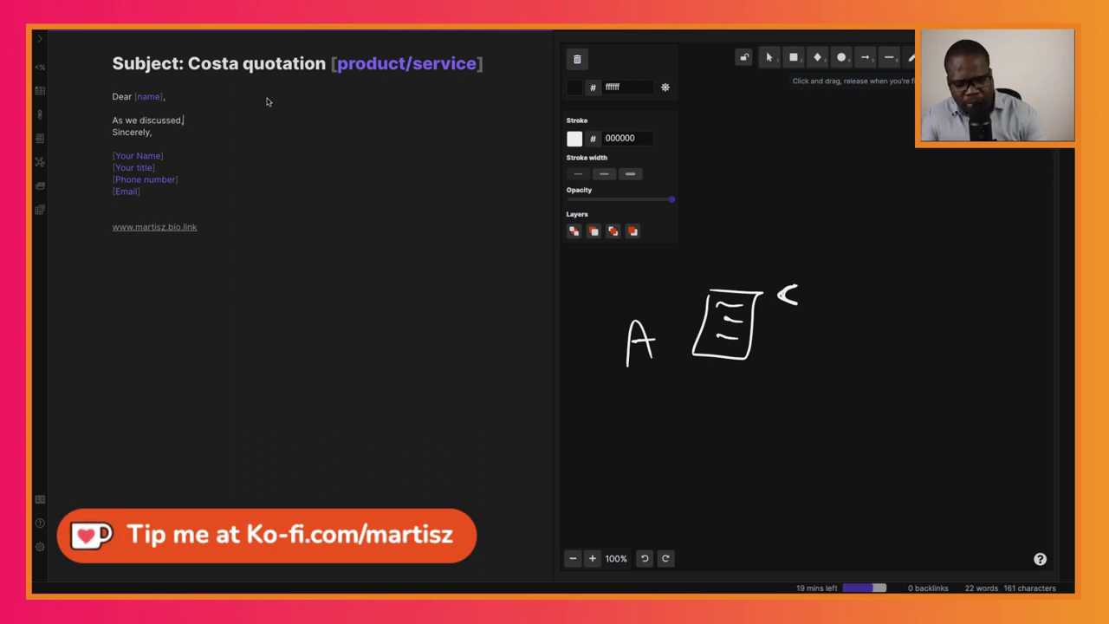
pyautogui.write(" here's a preliminary quotation for [")
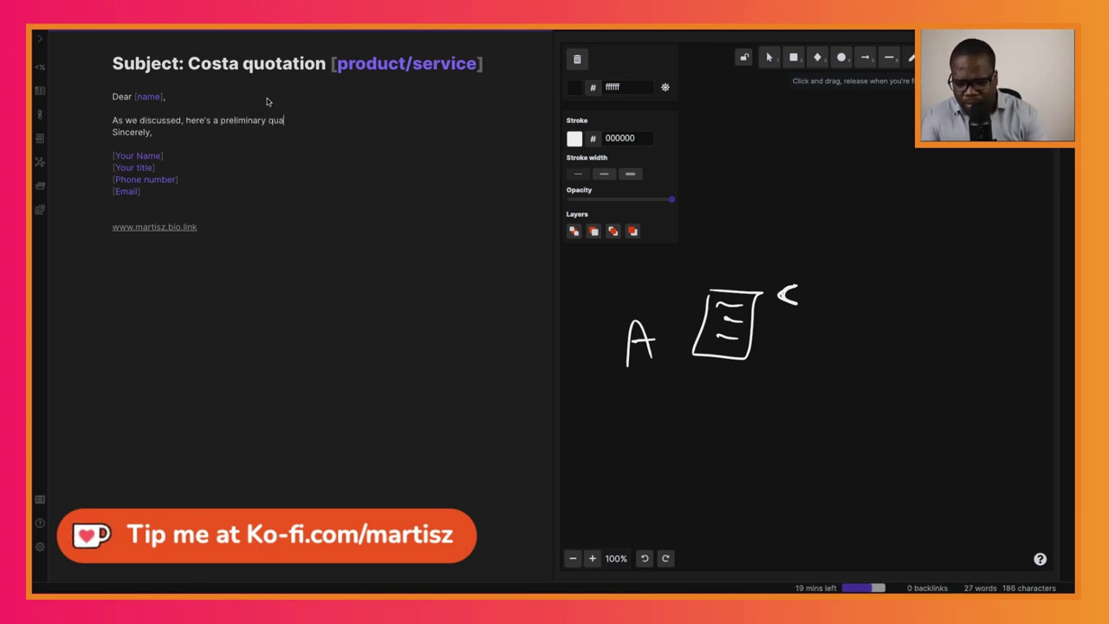
pyautogui.write('Yo')
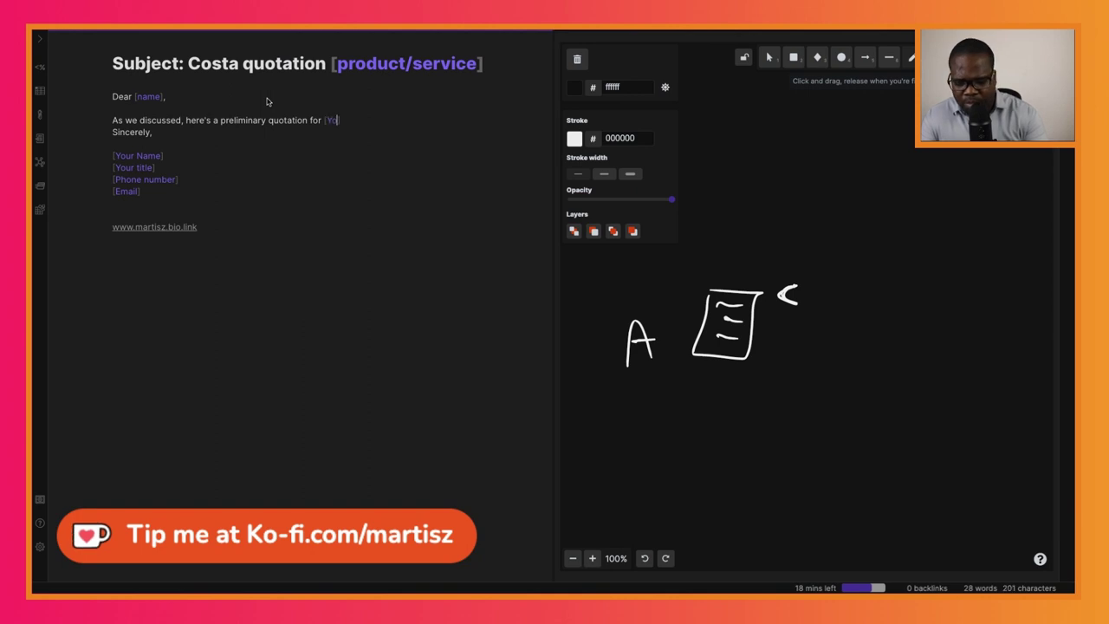
pyautogui.write('ur producs/services] fo')
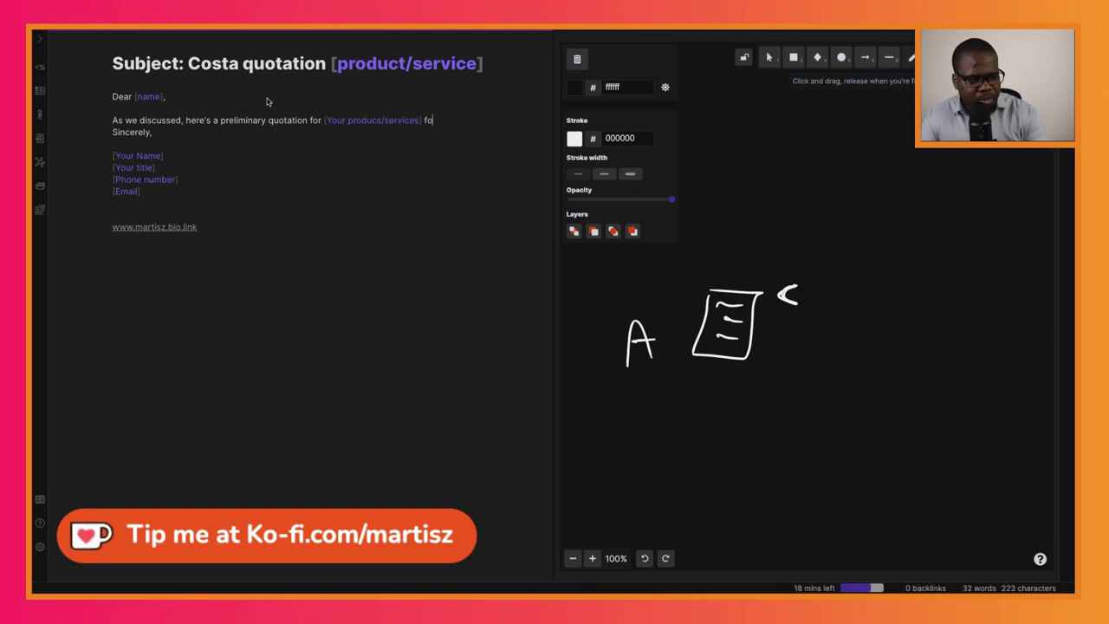
pyautogui.write('r [Your client].')
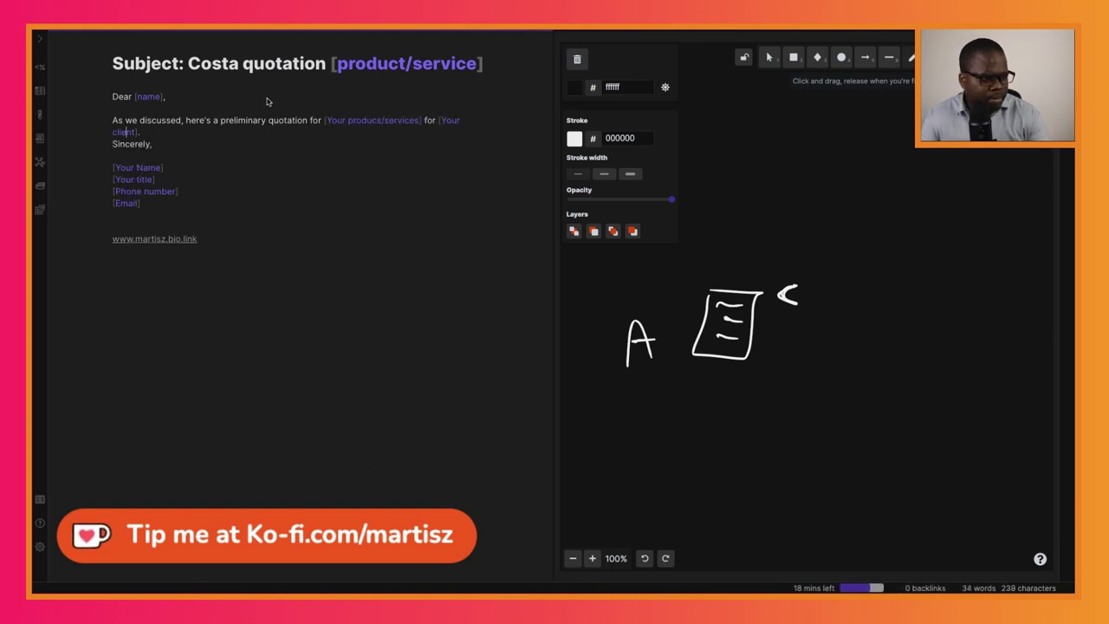
# Start a second paragraph reading "Does this reflect everything we disucssed, and what you expected? If not".
pyautogui.press('Return')
pyautogui.press('Return')
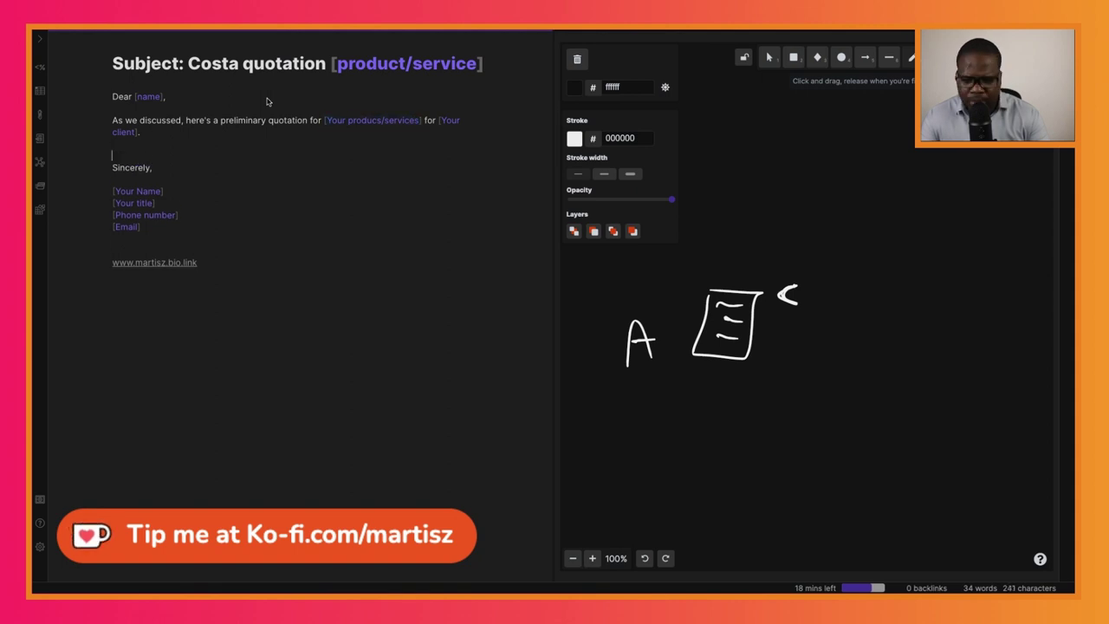
pyautogui.write('Does this reflect everything we')
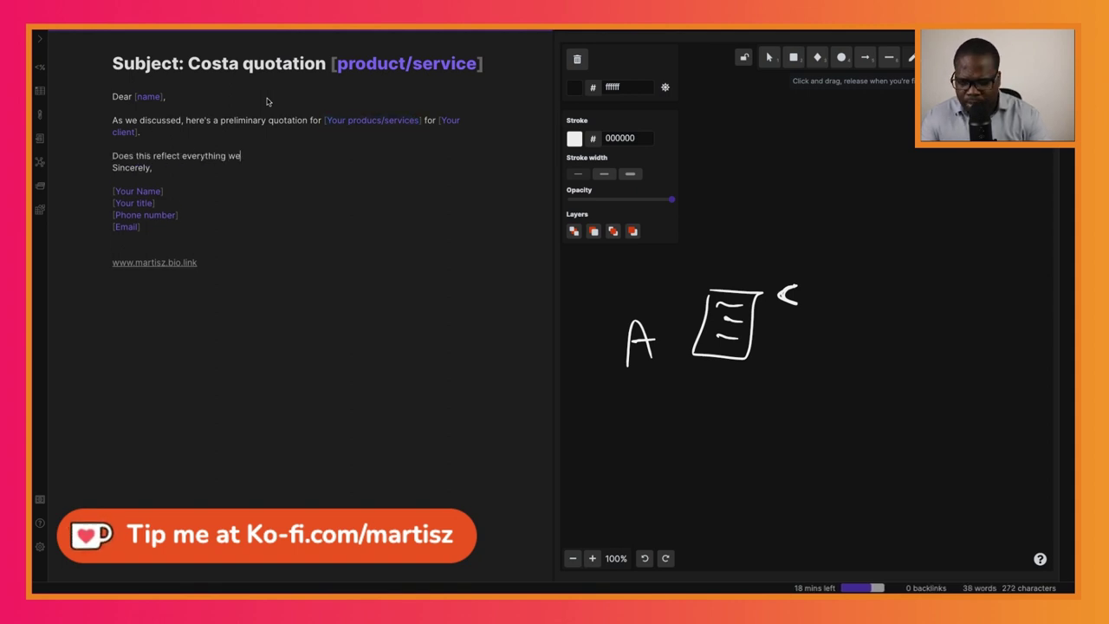
pyautogui.write(' disucssed, and what you expected? If not')
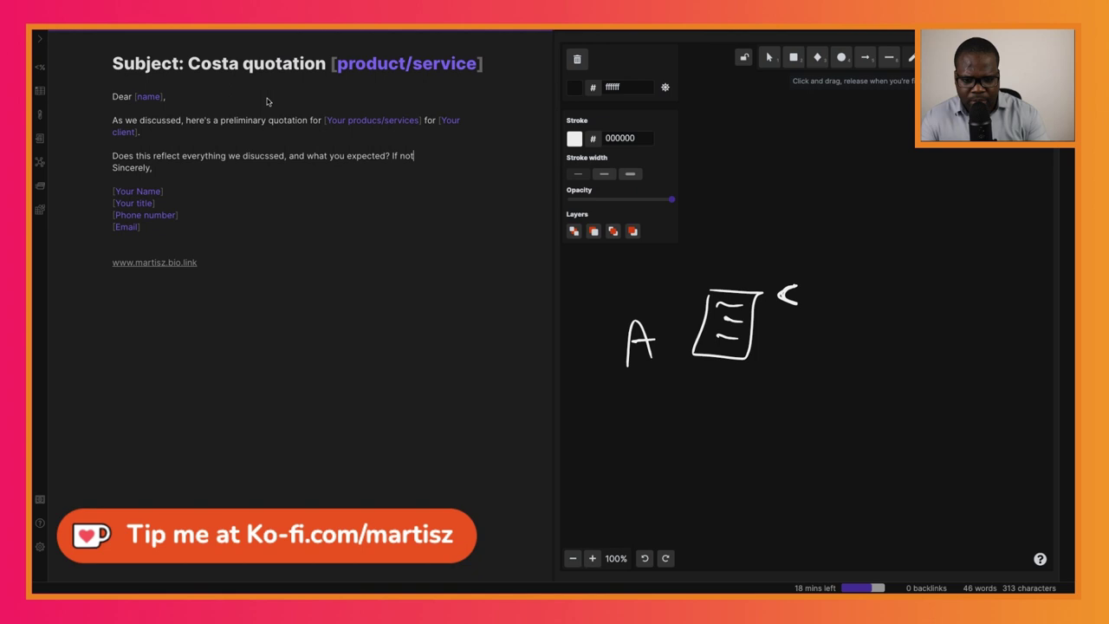
# Finish the second paragraph with ", let us know, and we can quickly revise the quotation to reflect your needs." and leave a blank line.
pyautogui.write(', let us know, and we can quic')
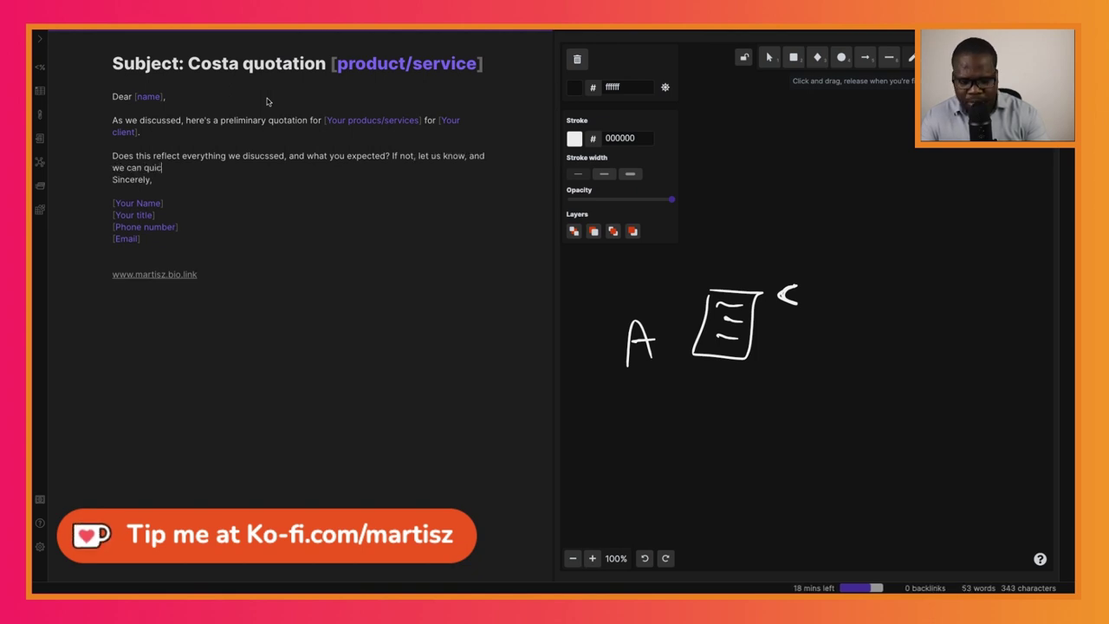
pyautogui.write('kly revise the quo')
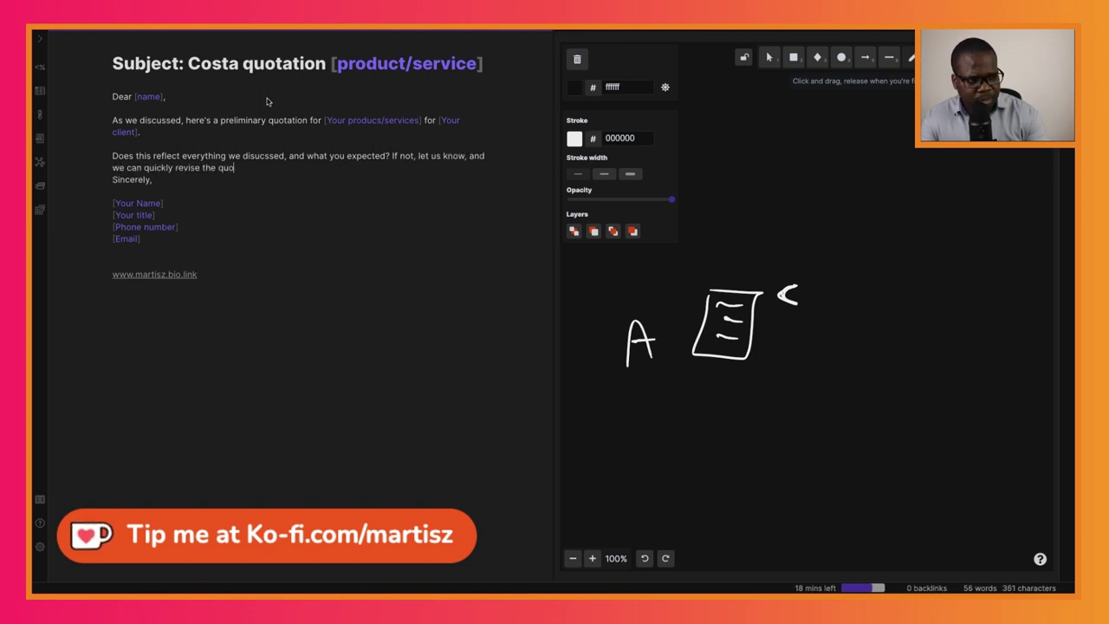
pyautogui.write('tation to reflect your needs.')
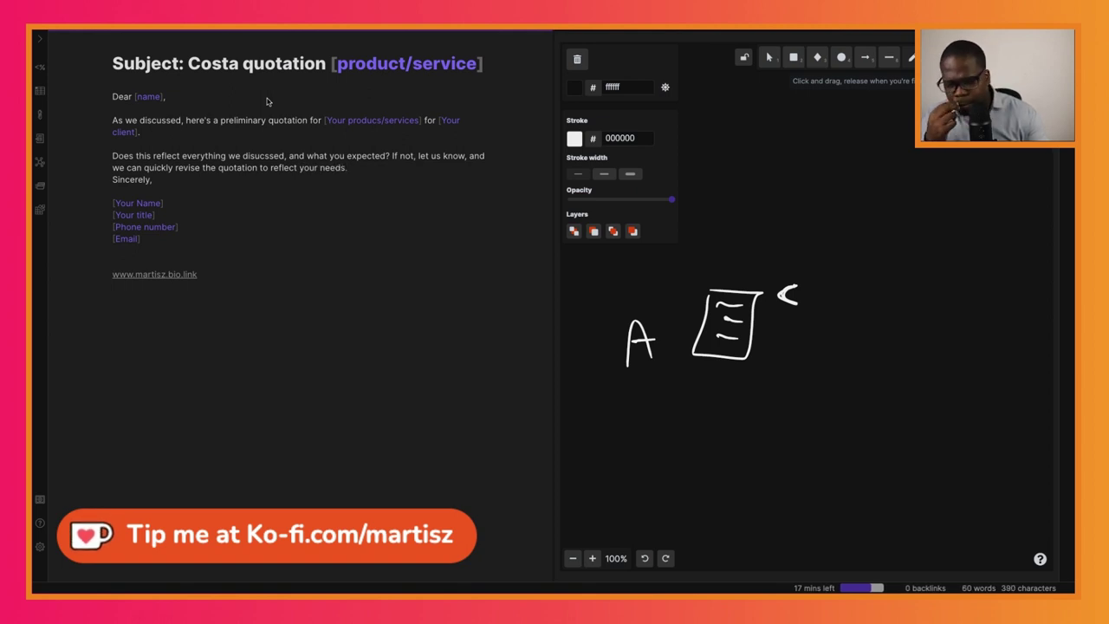
pyautogui.press('Return')
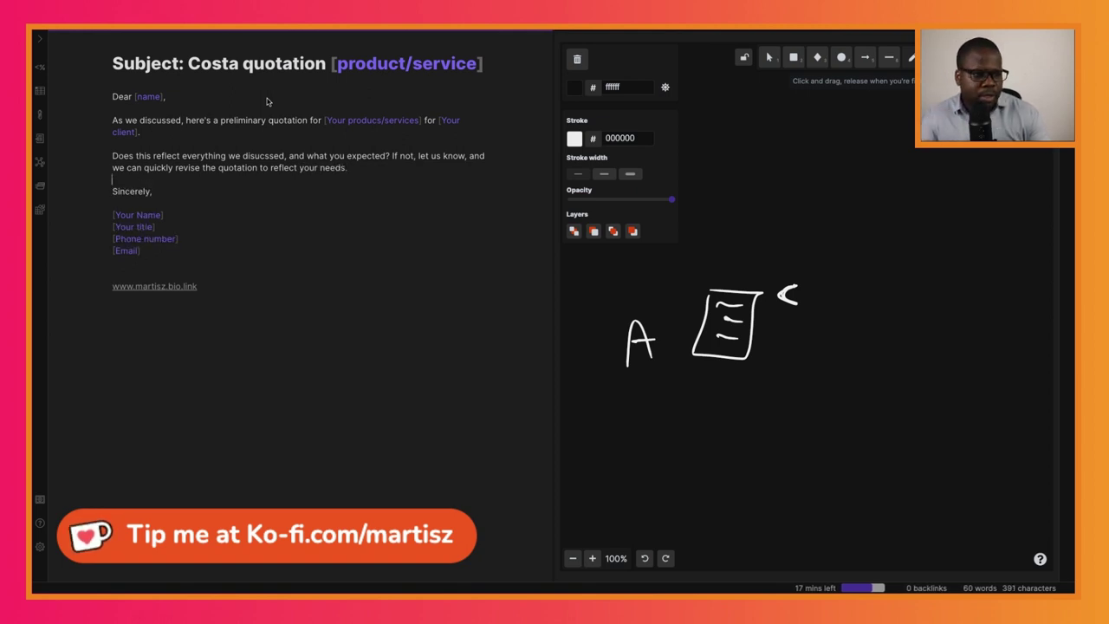
pyautogui.press('Return')
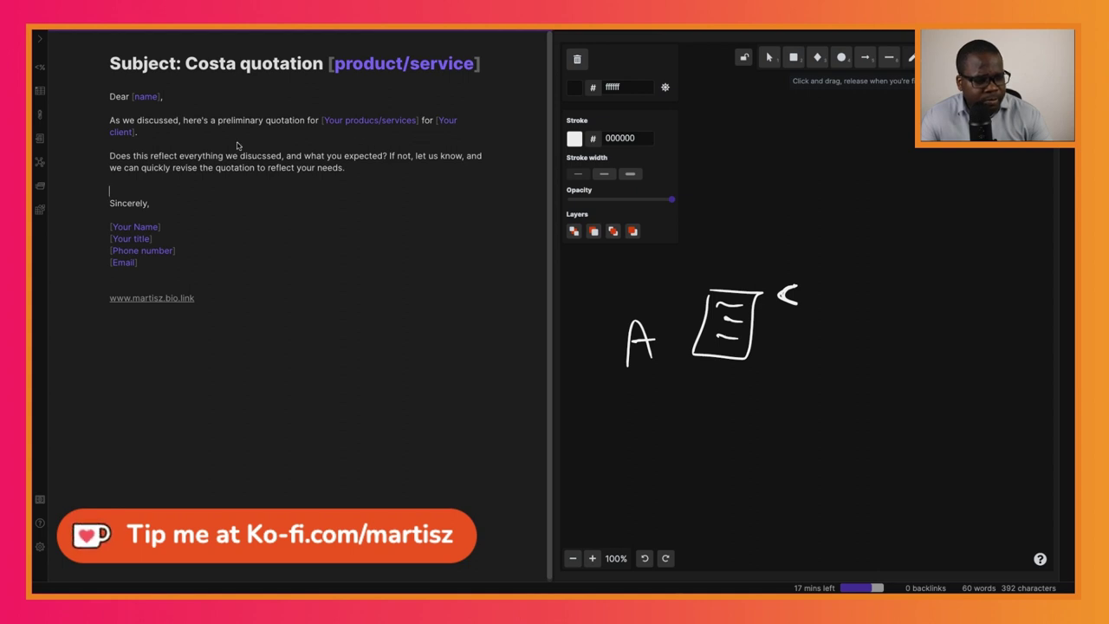
# Correct the word "Costa" to "Cost" in the subject heading.
pyautogui.click(209, 71)
pyautogui.click(243, 67)
pyautogui.press('BackSpace')
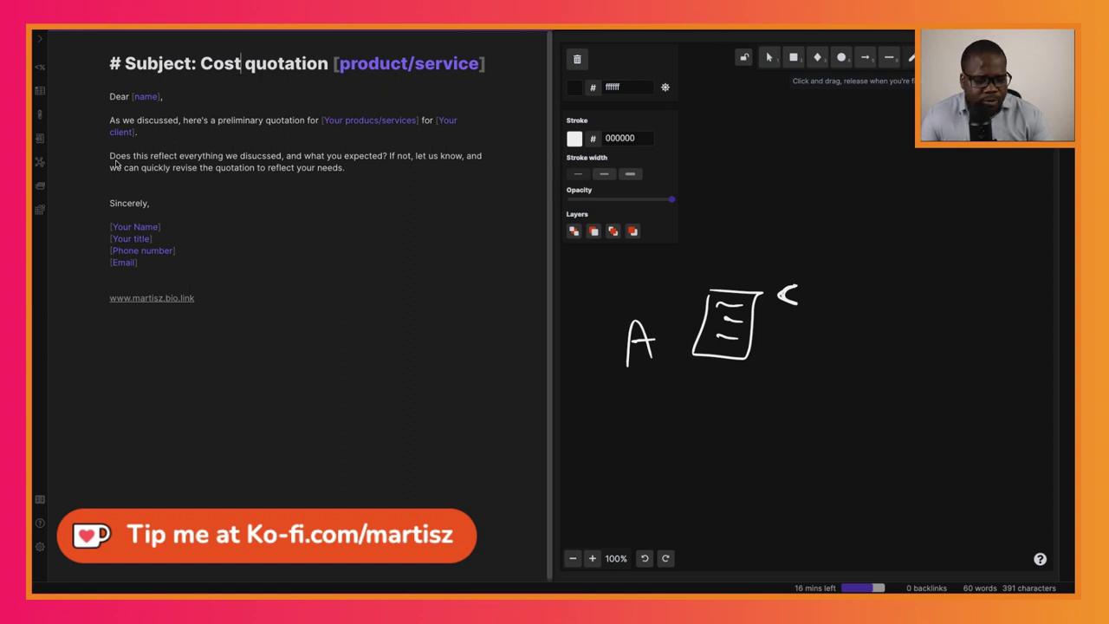
# Start a paragraph above the closing reading "If the quotation is on target, tell us how you want to proceed. We can arrange a".
pyautogui.click(336, 195)
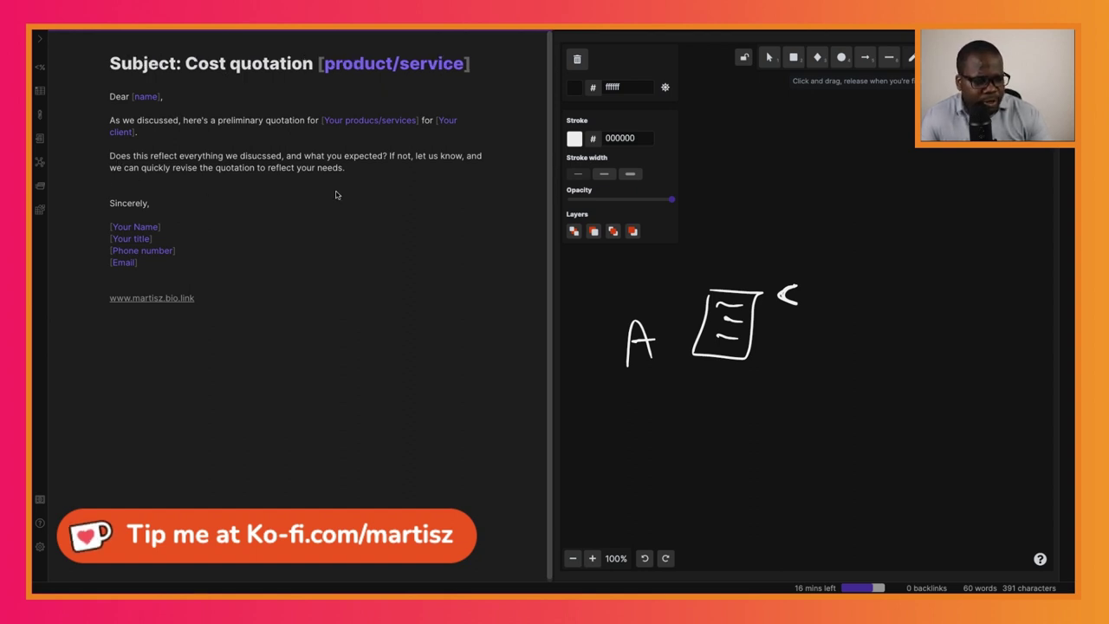
pyautogui.press('Return')
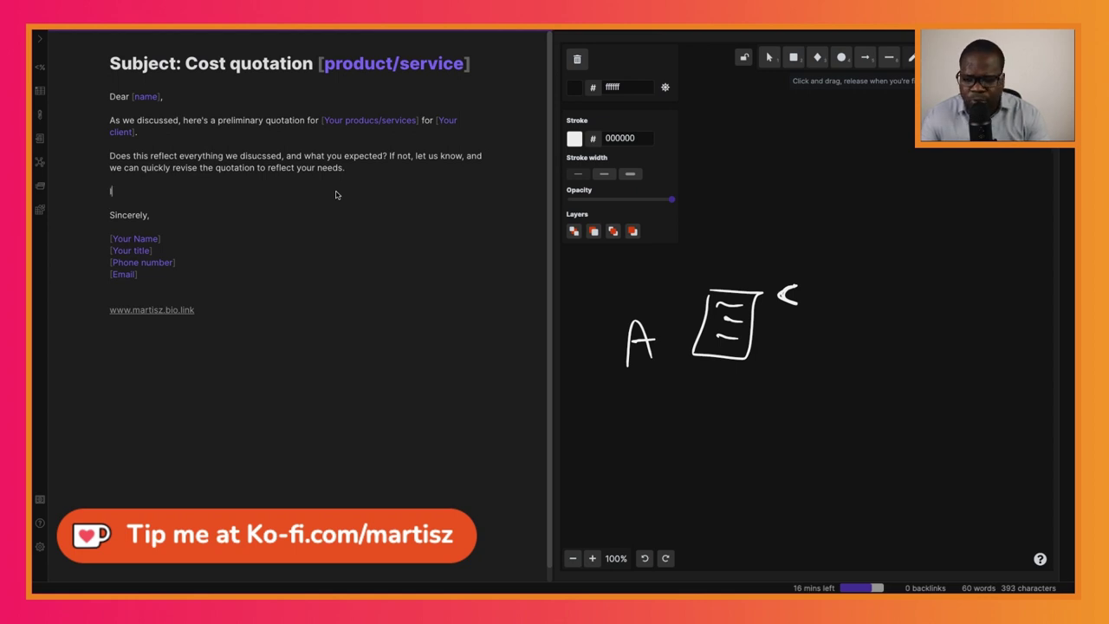
pyautogui.write('I')
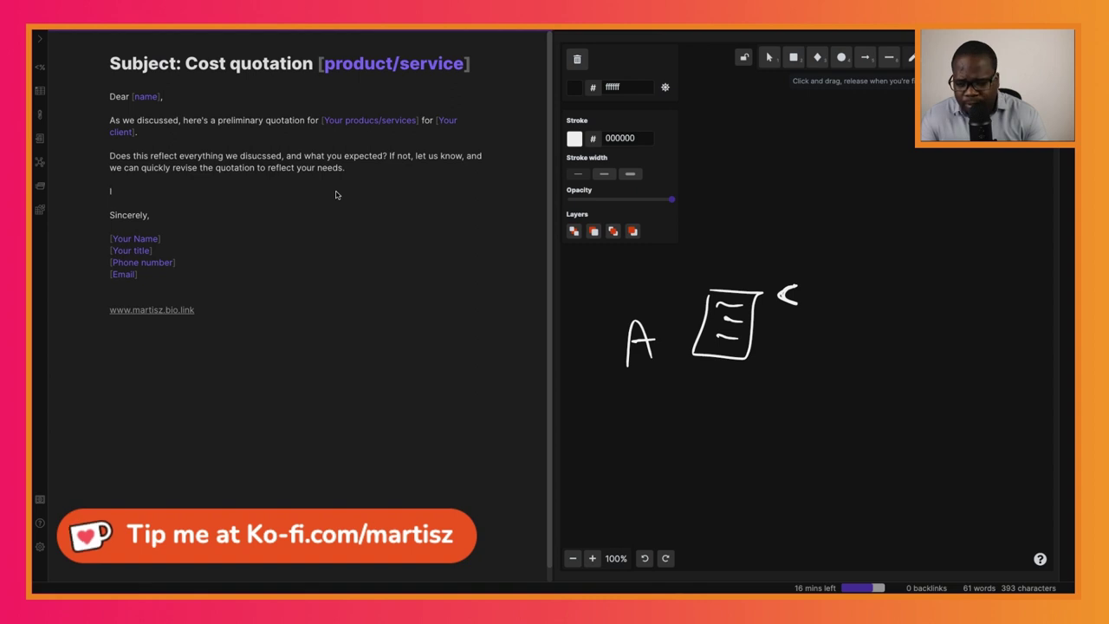
pyautogui.write('f the ')
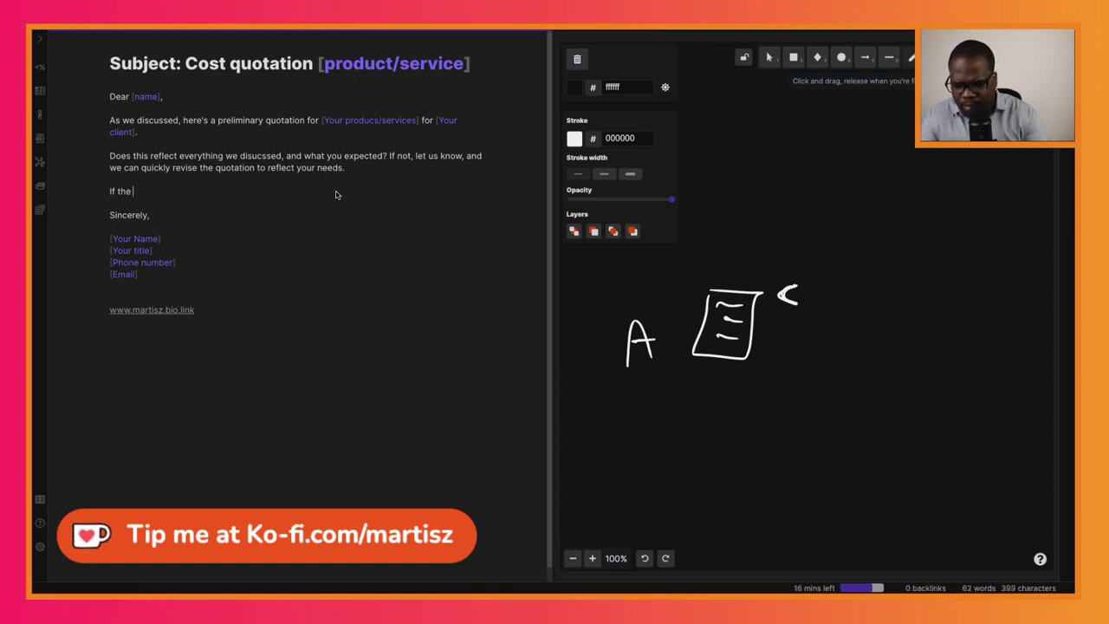
pyautogui.write('quotation is on target, tell us')
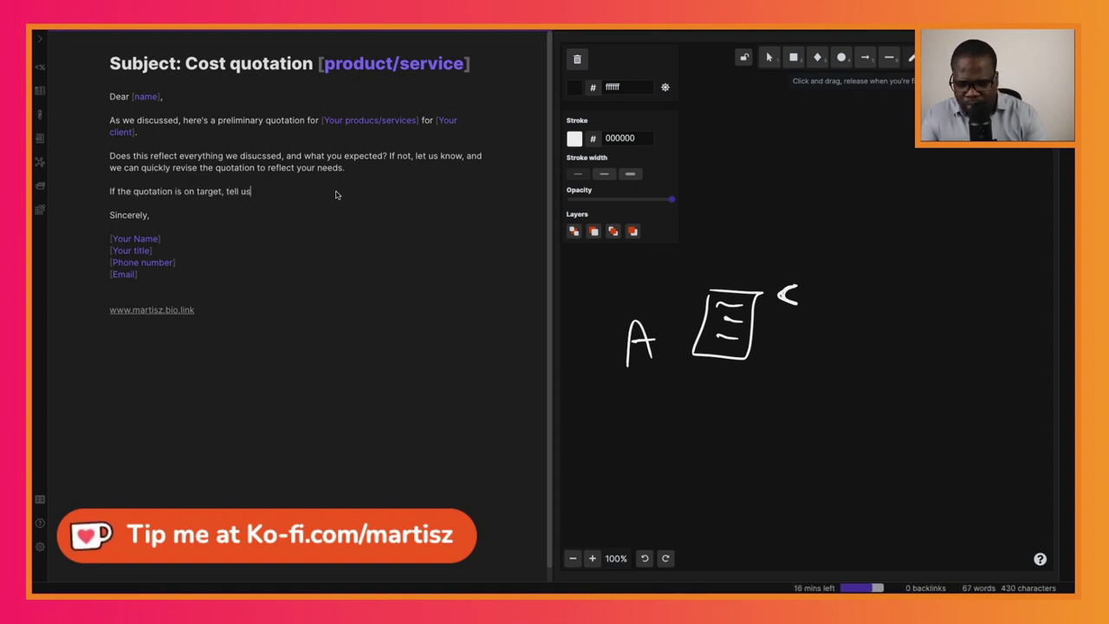
pyautogui.write(' how you want to proceed. We can arrange a ')
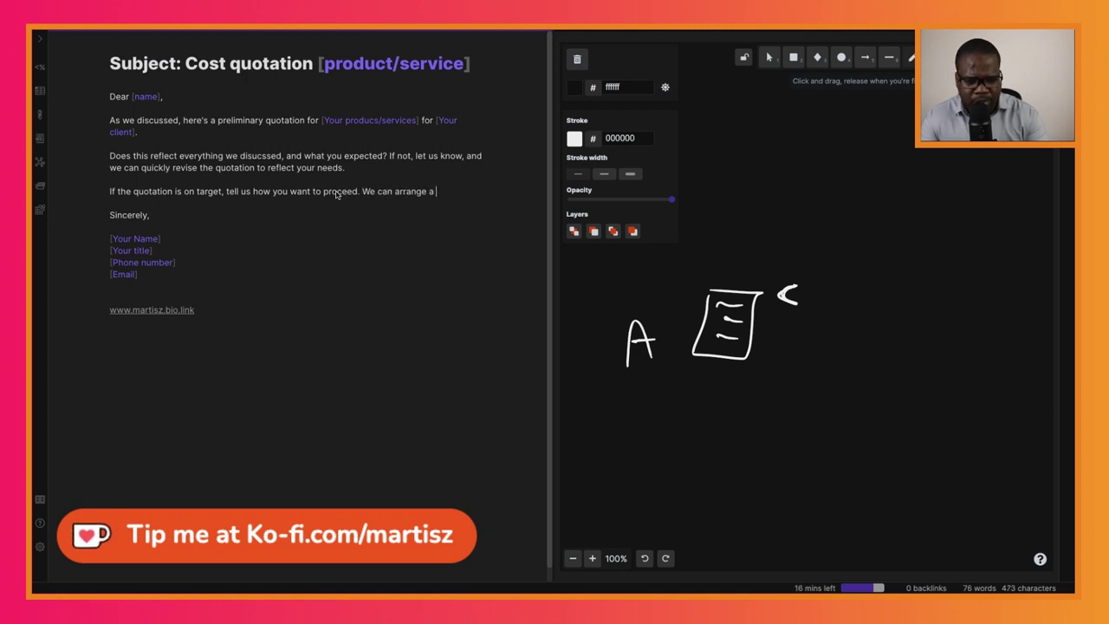
# Continue the paragraph with "lease with low monthly payments tailored to your operating budget. Of course the [Your producs/services], [is/are] also available for outright purchase.".
pyautogui.write('lease with low monthly payments tailor')
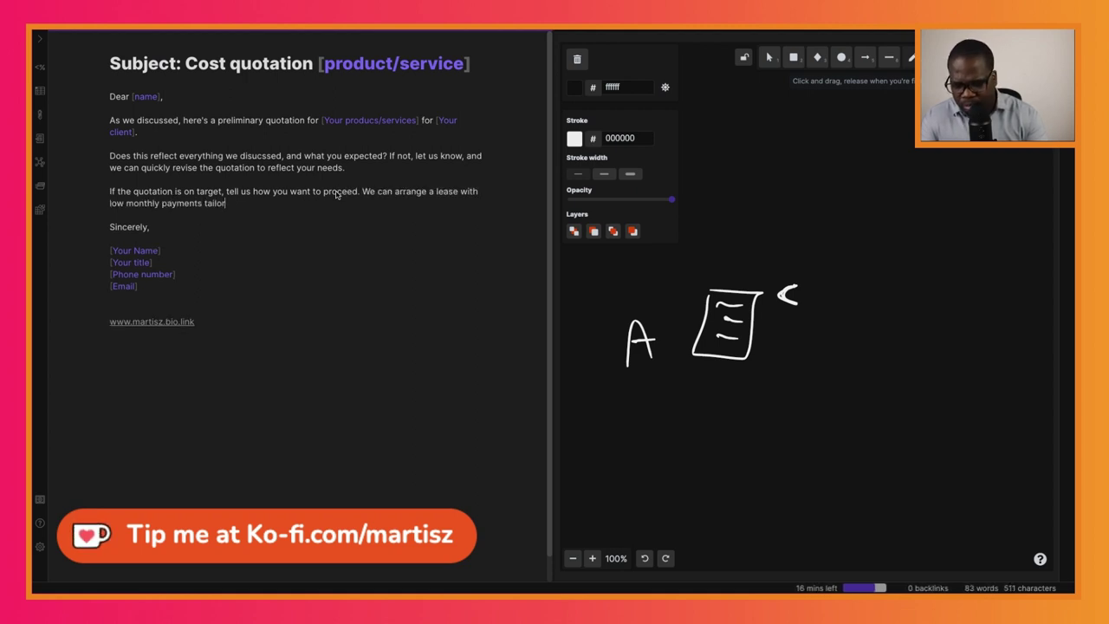
pyautogui.write('ed to your operating budget. Of course the')
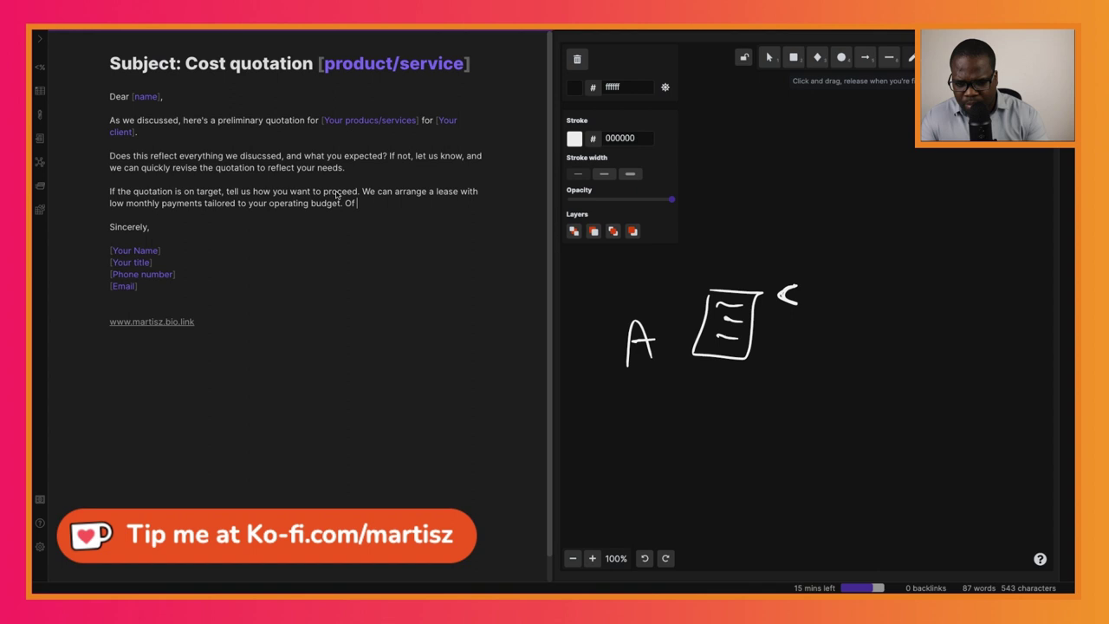
pyautogui.write('[Your producs/services]')
pyautogui.write(',')
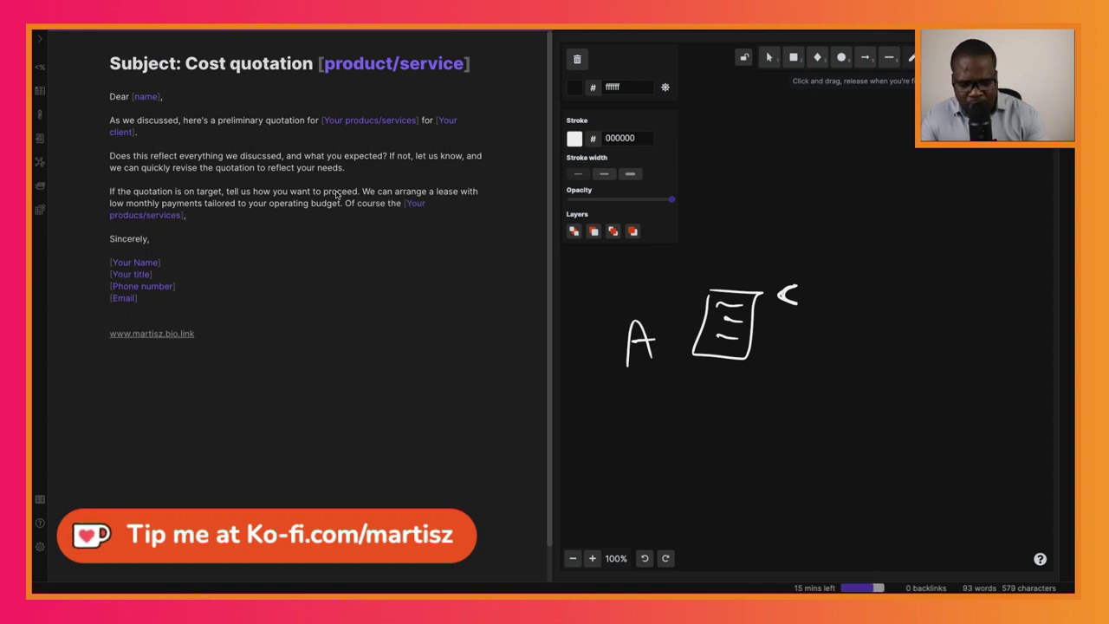
pyautogui.write(' [is/are]')
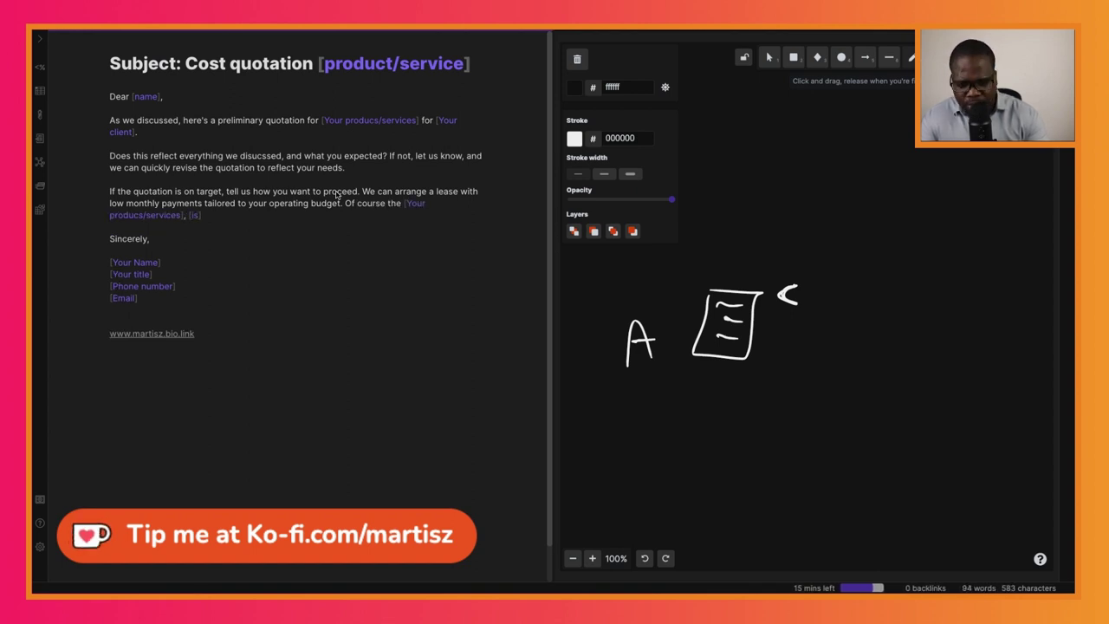
pyautogui.write(' also ')
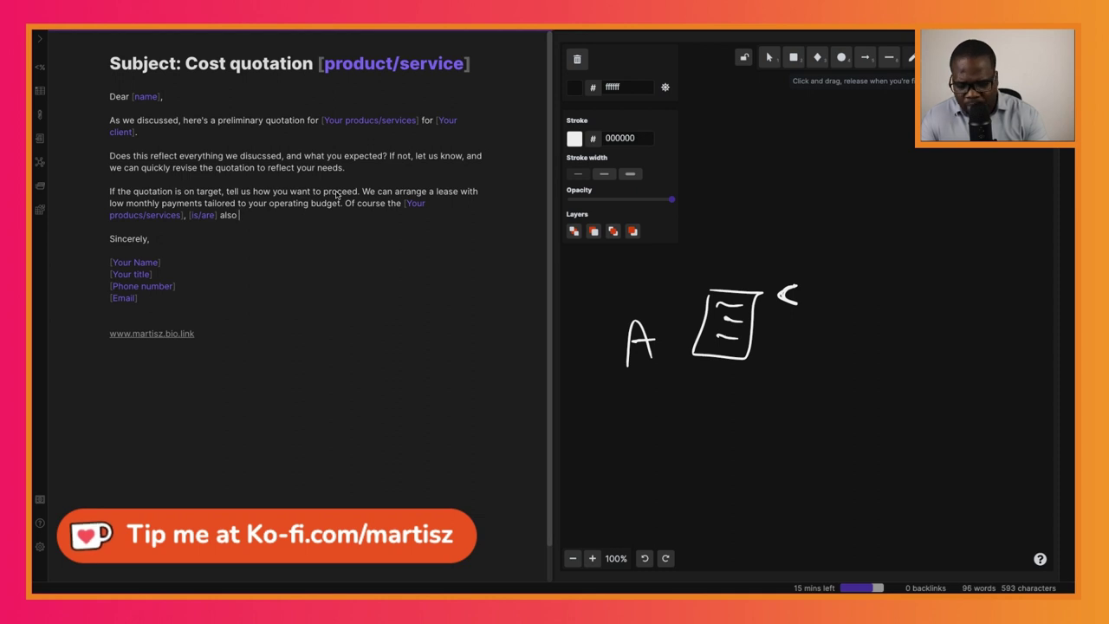
pyautogui.write('available for outright purchase.')
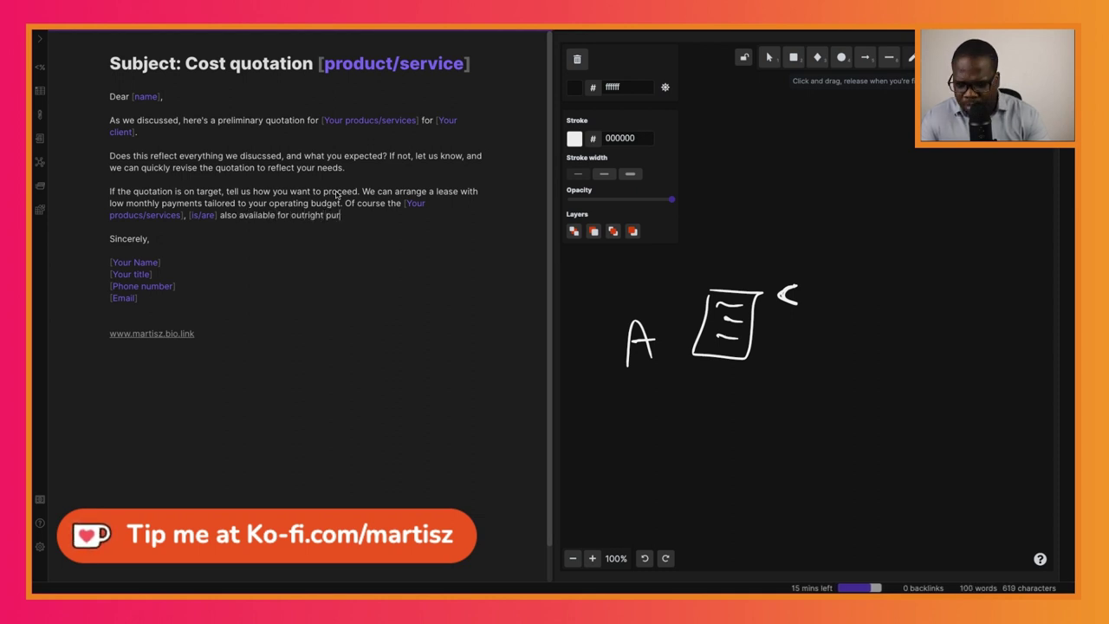
# Add the paragraph "But I urge you to hurry. Serveral of our major suppliers have announced planned price increases. When their prices go up, so do ours.".
pyautogui.press('Return')
pyautogui.press('Return')
pyautogui.write('But I urge you to')
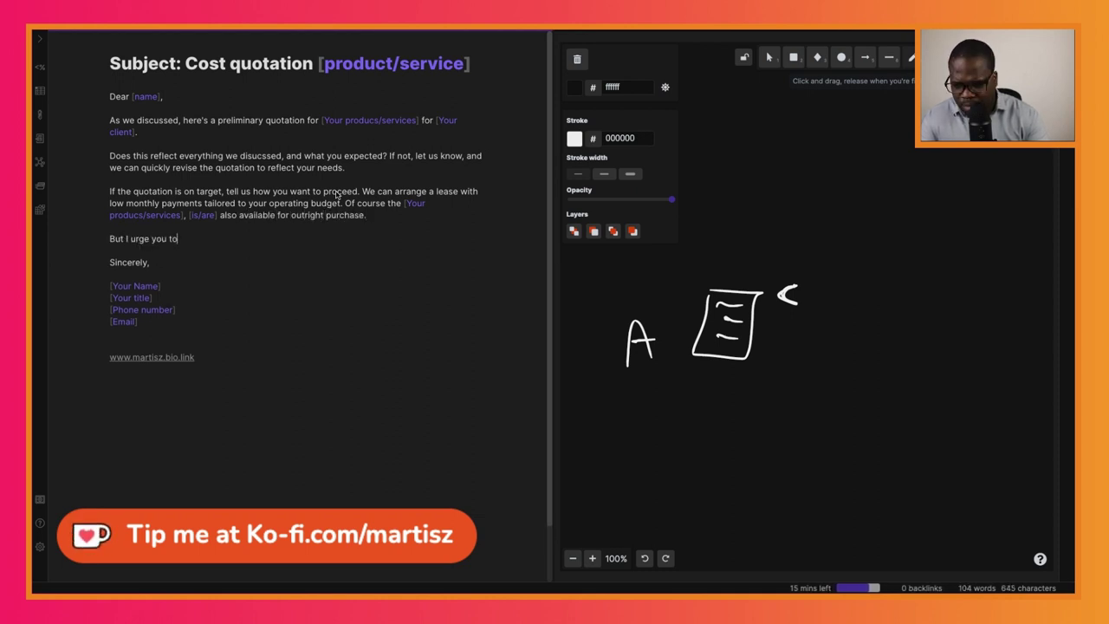
pyautogui.write(' hurry. Serveral of our major suppliers have ')
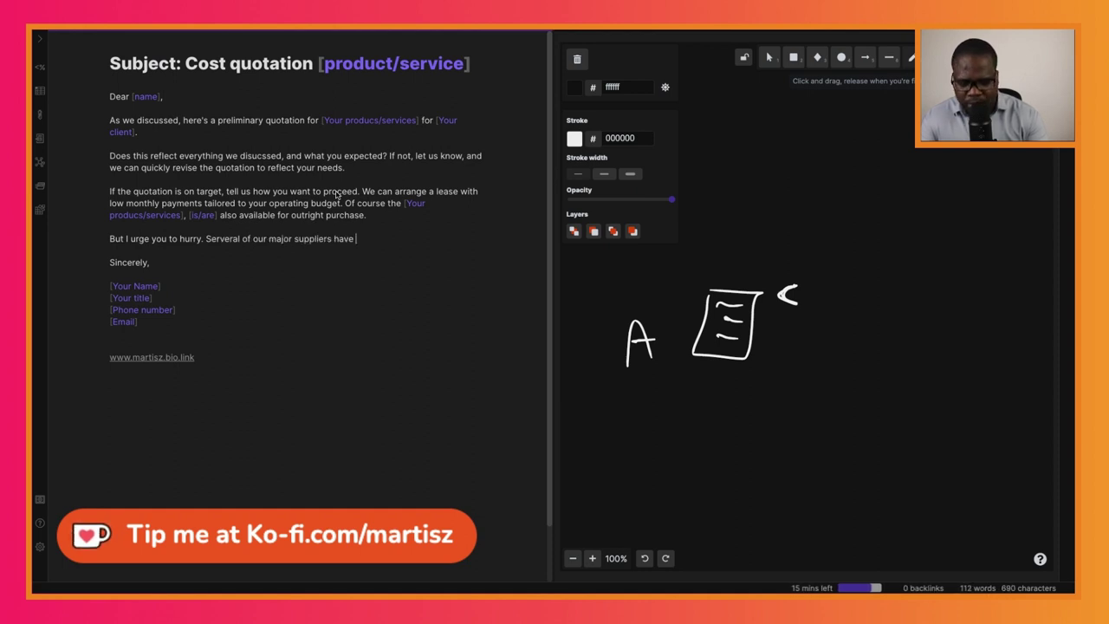
pyautogui.write('announced planned price increases')
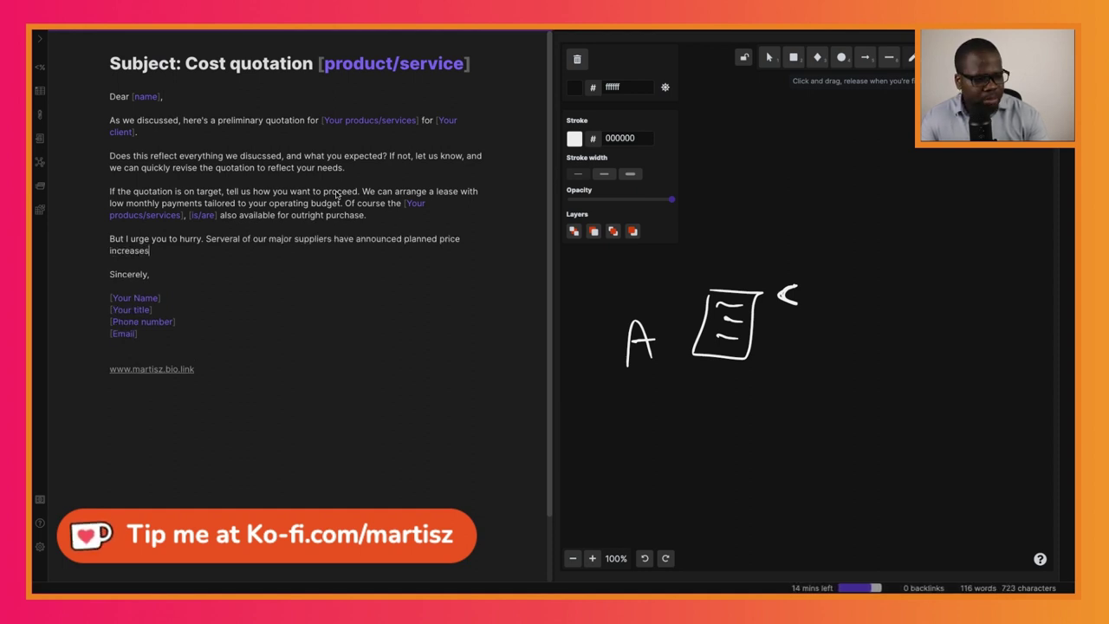
pyautogui.write('. When their prices')
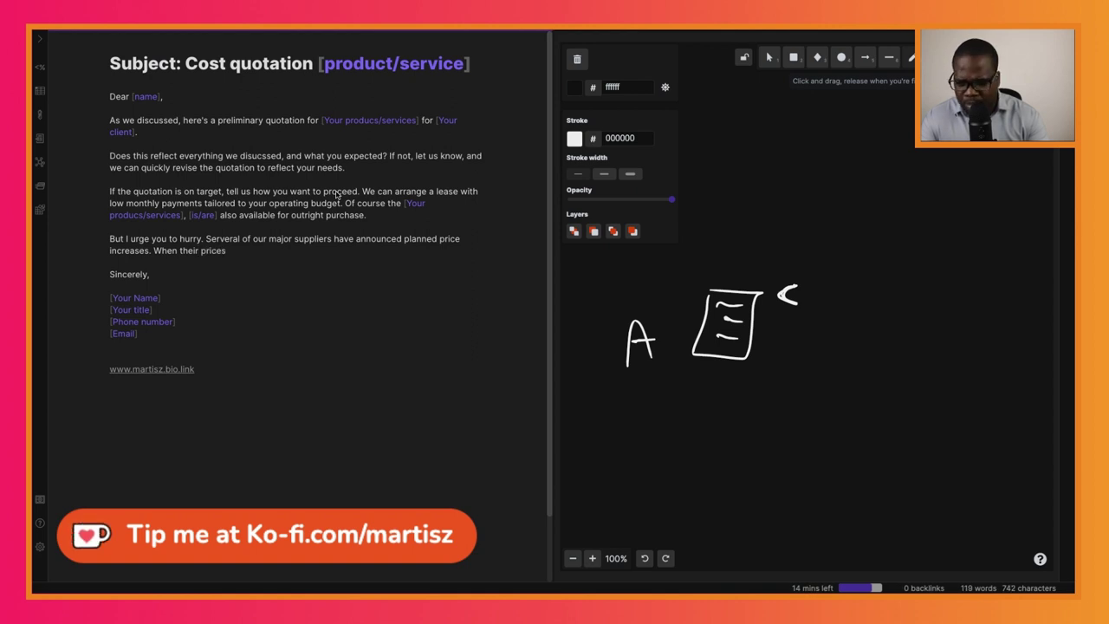
pyautogui.write(' go up, so do ours.')
# Start a final body paragraph above the closing with "We can only hold the prices in this quotation for".
pyautogui.press('Return')
pyautogui.press('Return')
pyautogui.write('We can onl')
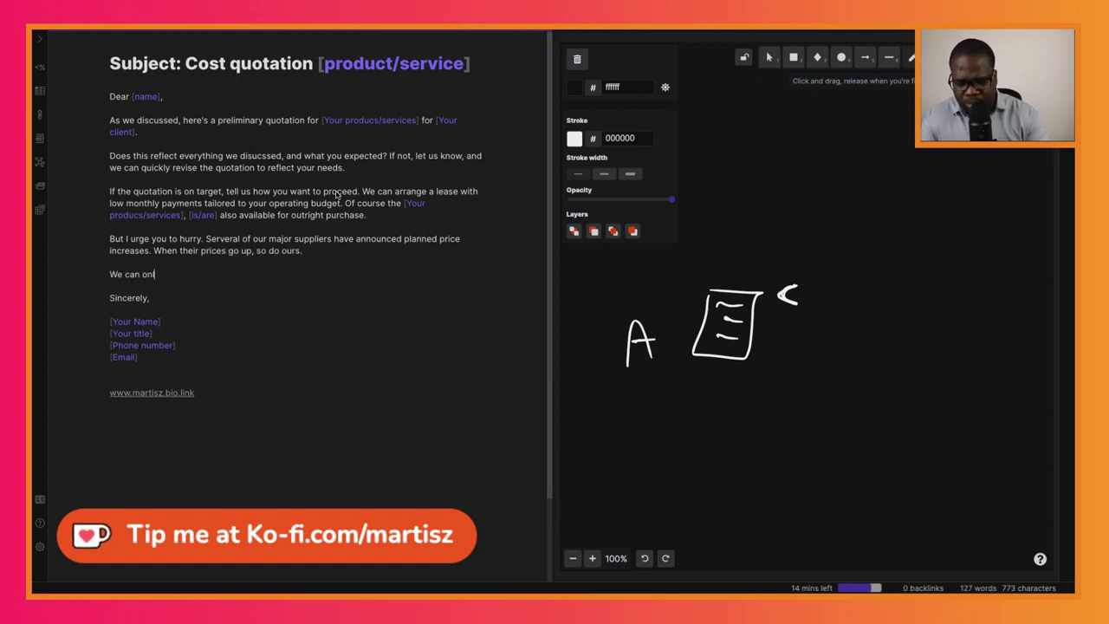
pyautogui.write('y hol')
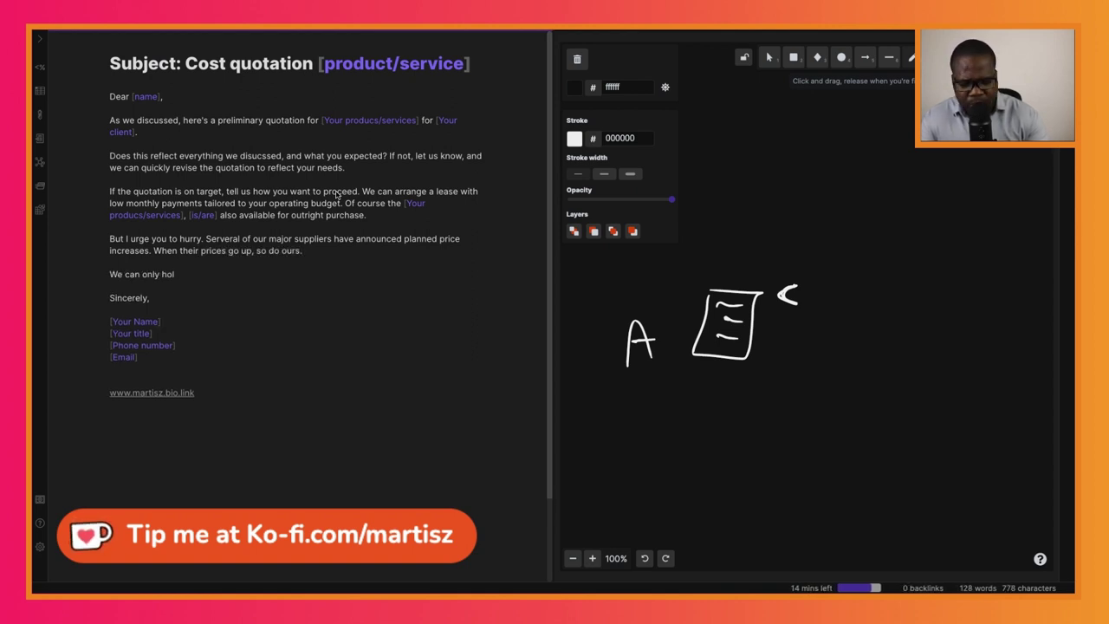
pyautogui.write('d the prices in this quotation for ')
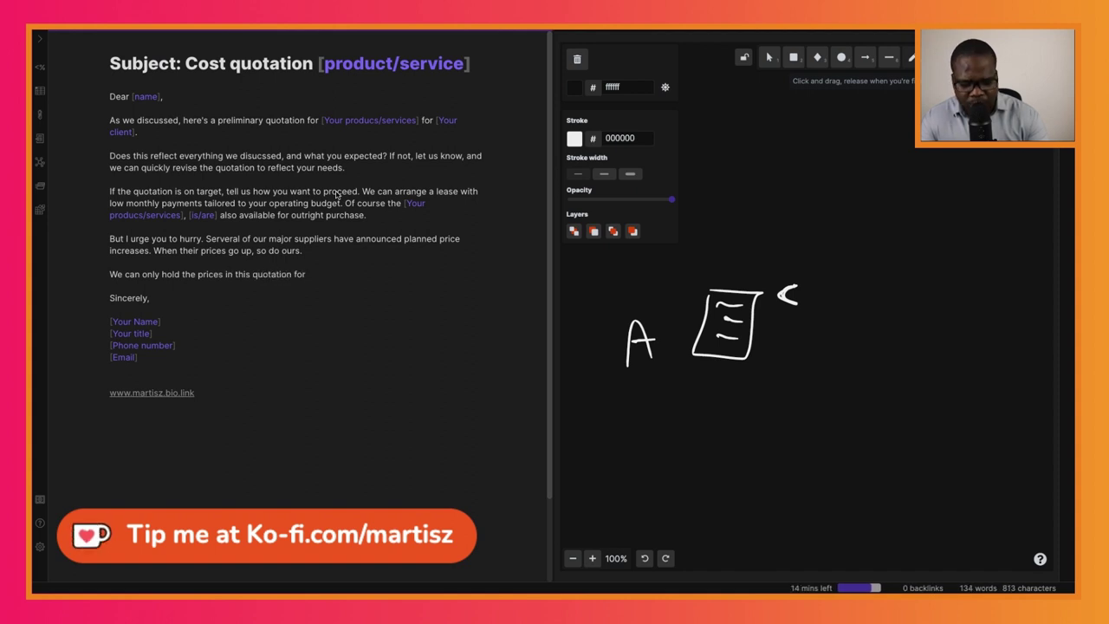
# Complete the final paragraph with "[number] days from the date on the proposal. To ensure the lowest prices, place your order now.".
pyautogui.write('[number] days from the date on the propos')
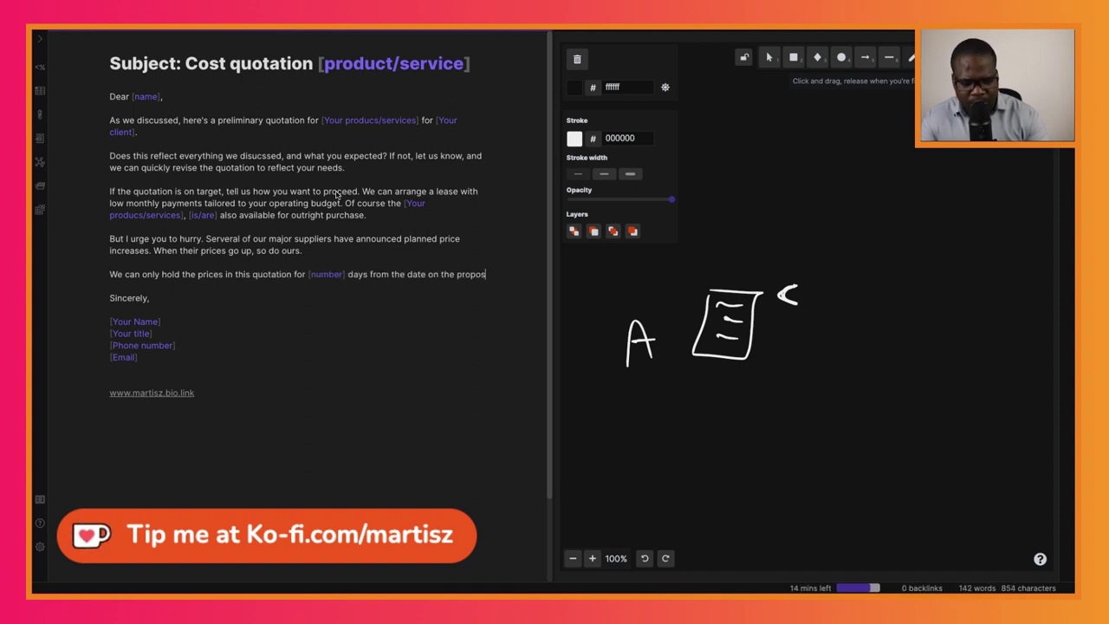
pyautogui.write('al. To ensure the lowest prices, ')
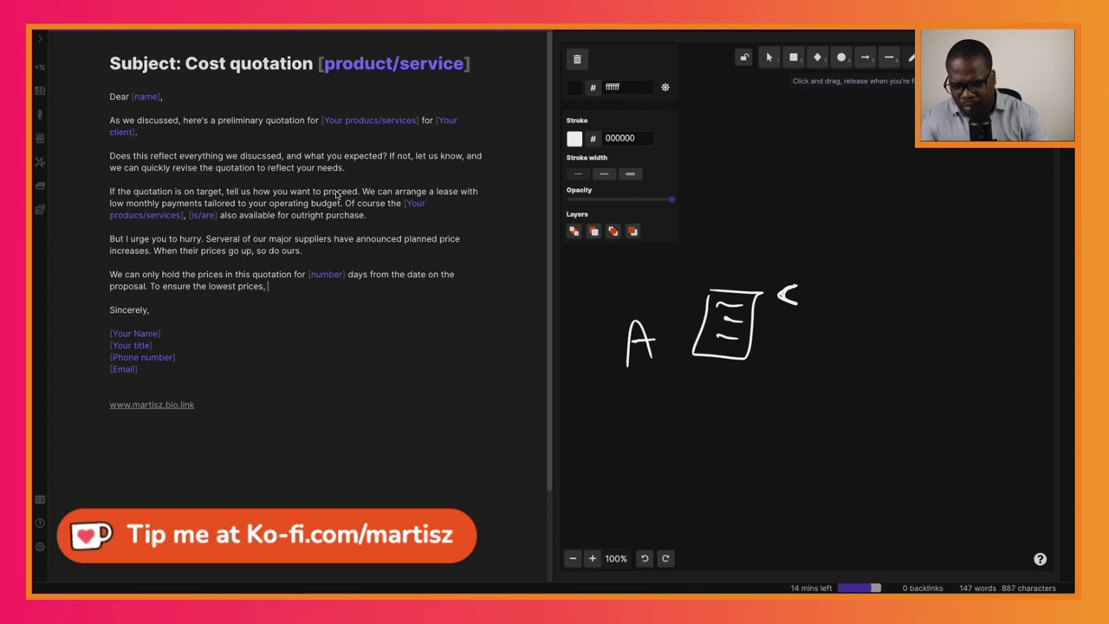
pyautogui.write('place your order now.')
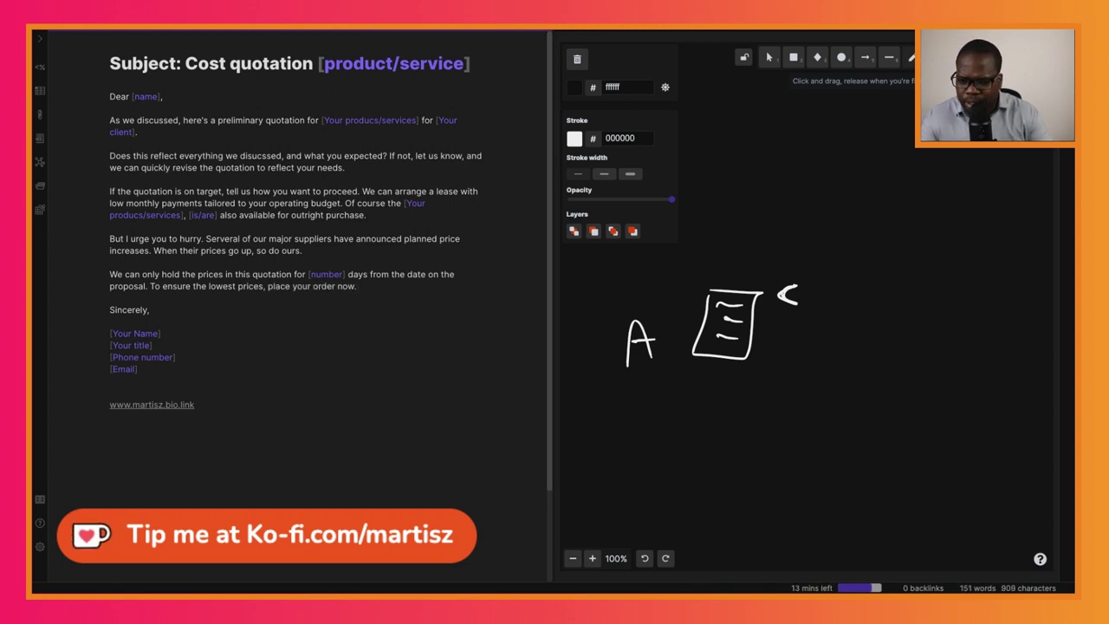